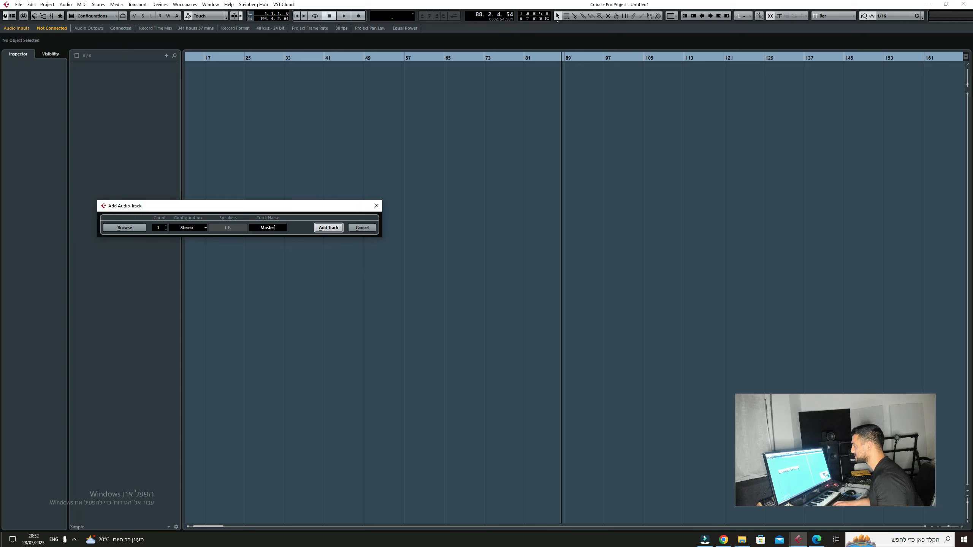
Step: Name the new stereo audio track "Mastering Channel" and add it to the project
key("BackSpace")
type("nne")
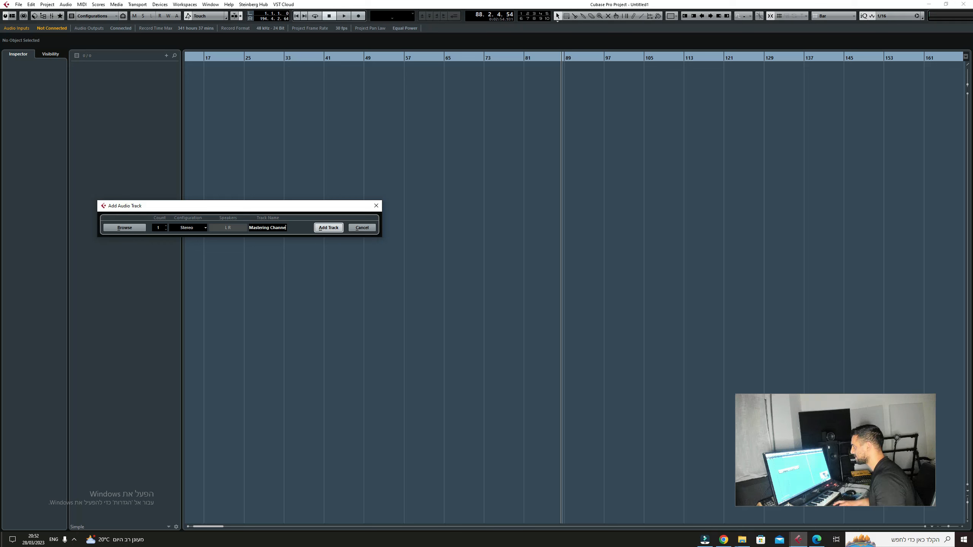
type("l")
key("Return")
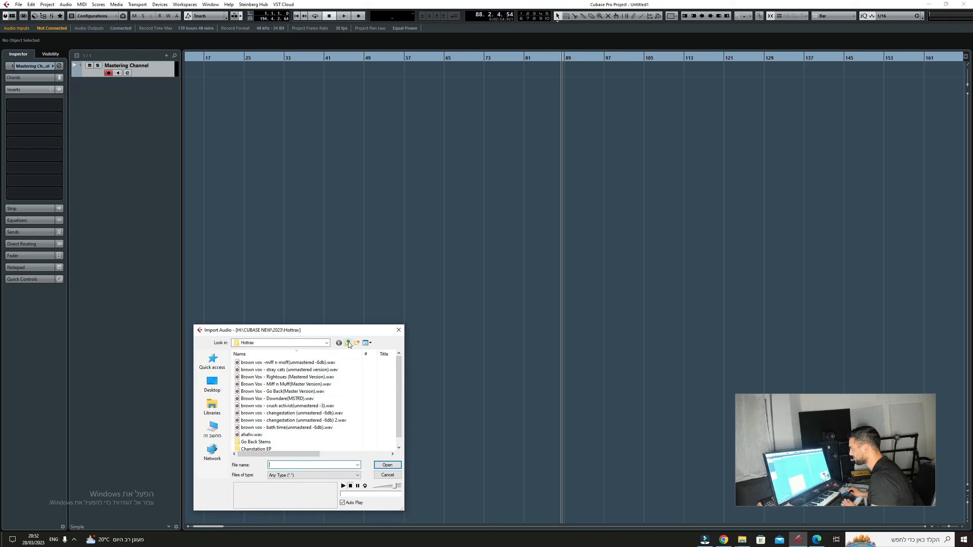
Step: Import "brown vox - bode blust (unmastered)7.wav" from the Moan folder's "New folder" onto the Mastering Channel track
left_click(348, 343)
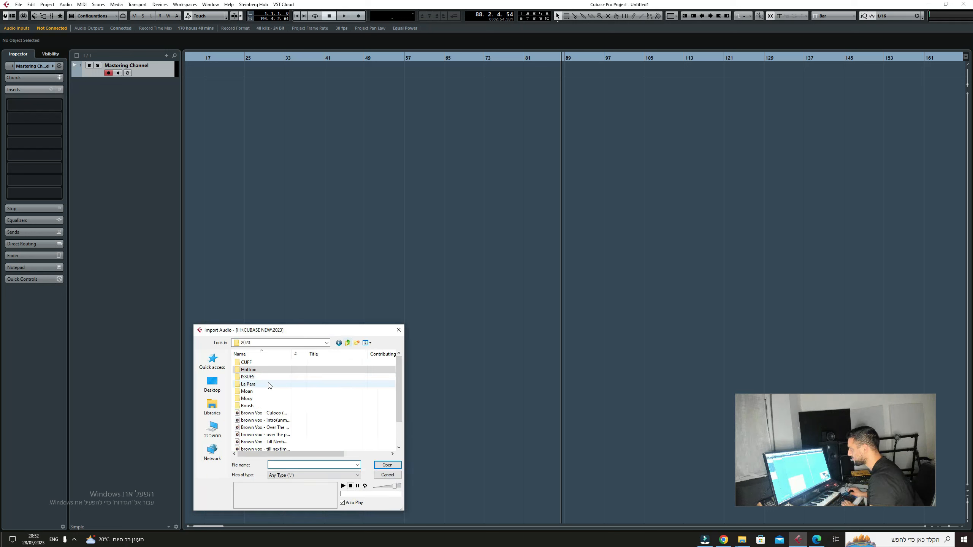
double_click(247, 391)
double_click(258, 363)
left_click(323, 363)
left_click_drag(322, 363, 188, 73)
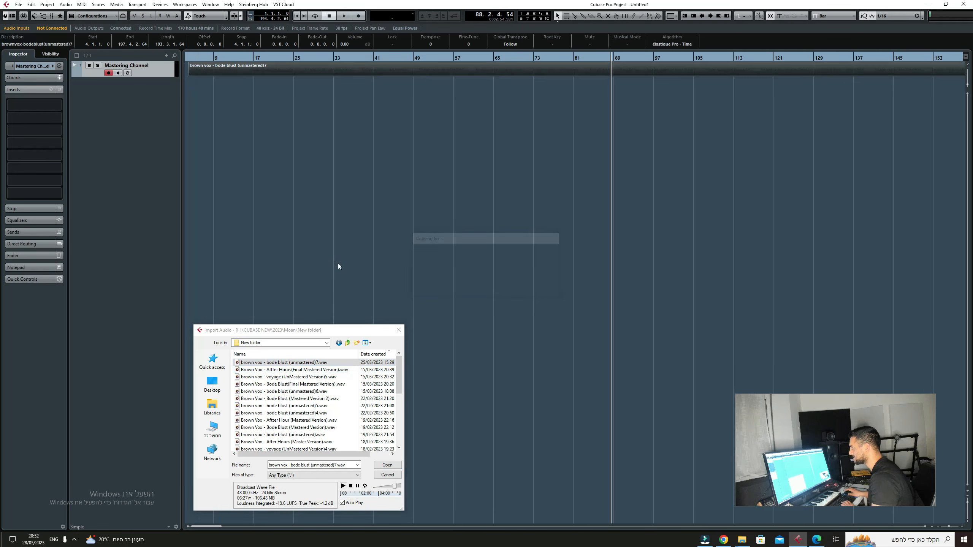
left_click(399, 330)
Step: Move the imported audio event to start at bar 1 of the Mastering Channel track
left_click(243, 58)
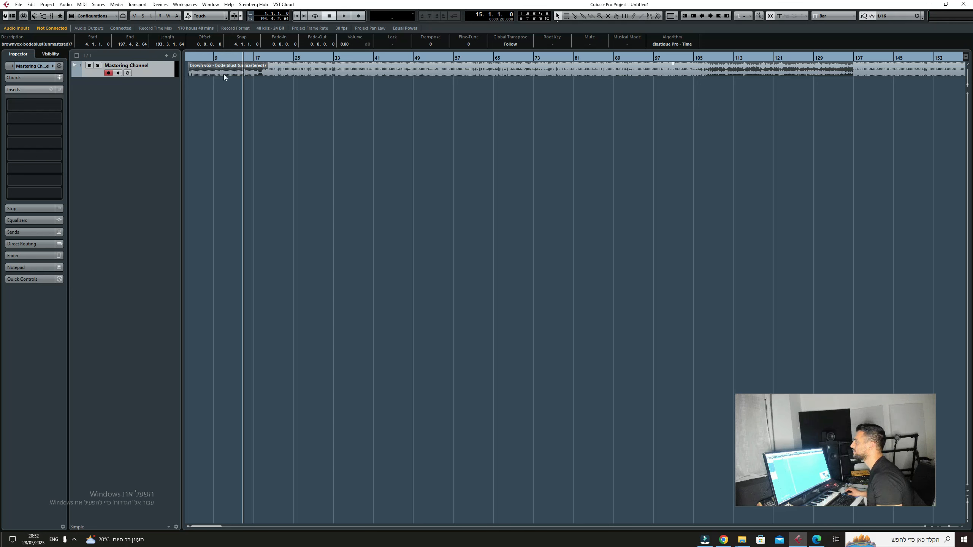
scroll(224, 75, "left", 1)
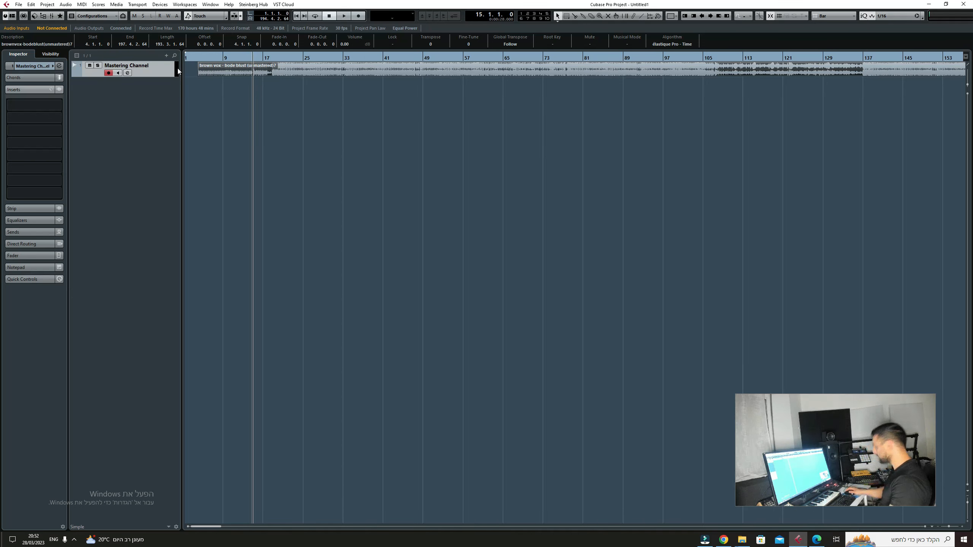
left_click_drag(218, 70, 193, 69)
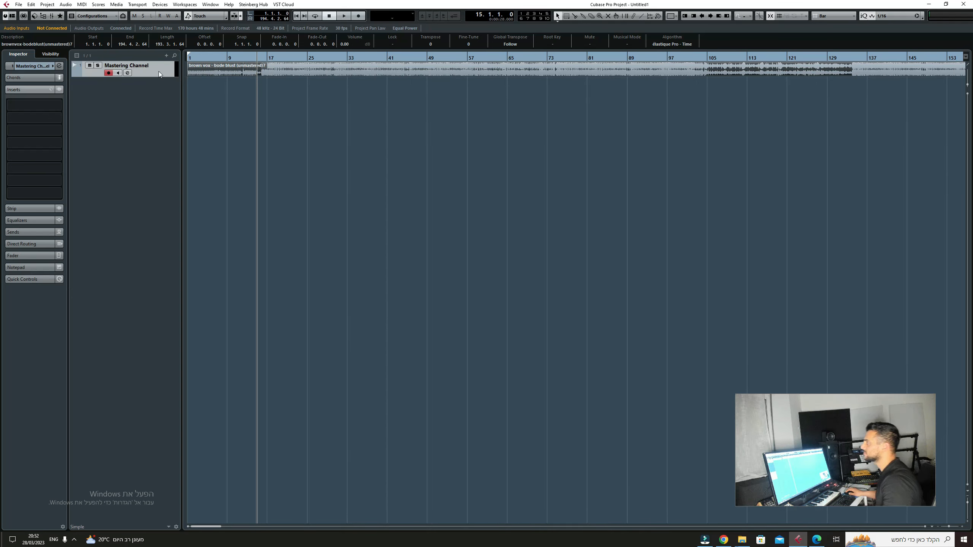
Step: Insert FabFilter Pro-Q 3 in the first insert slot of the Mastering Channel
left_click(49, 105)
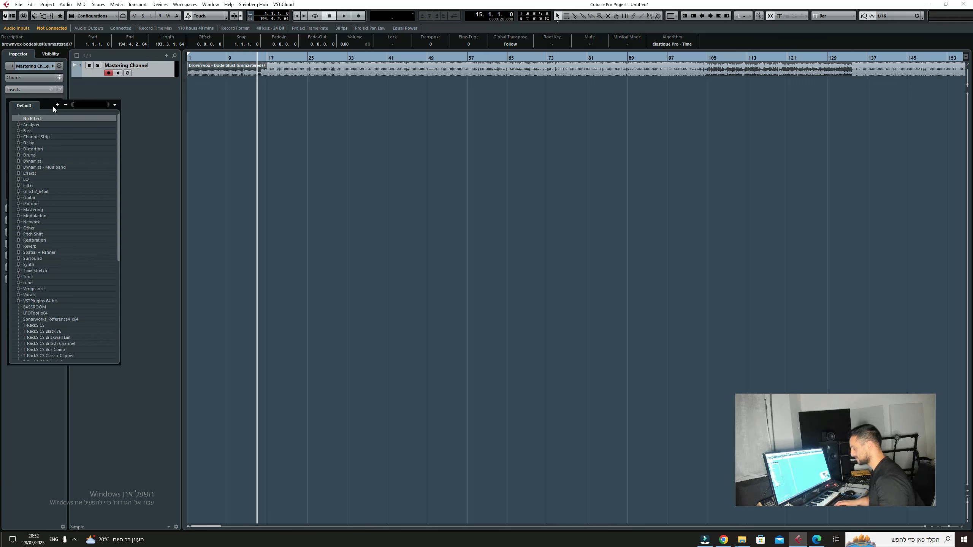
type("fab")
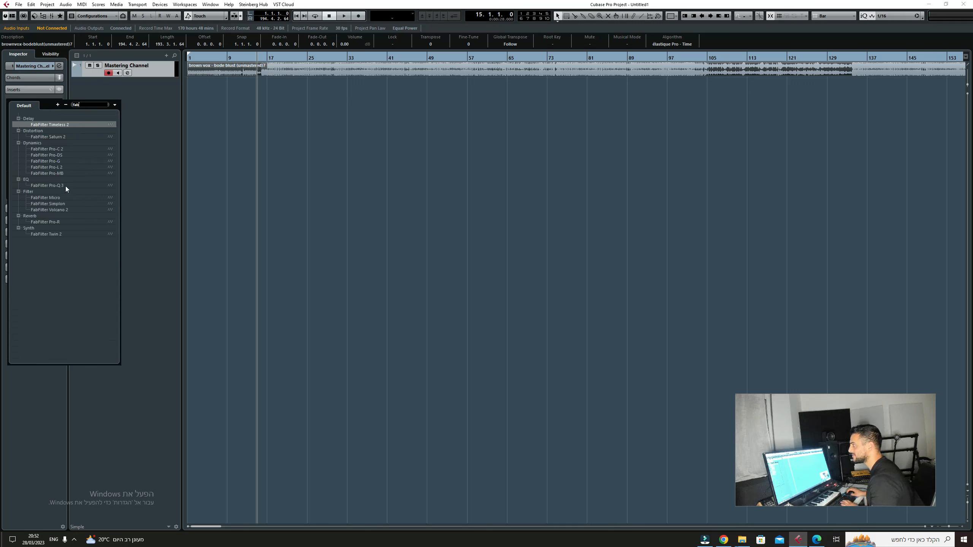
left_click(64, 185)
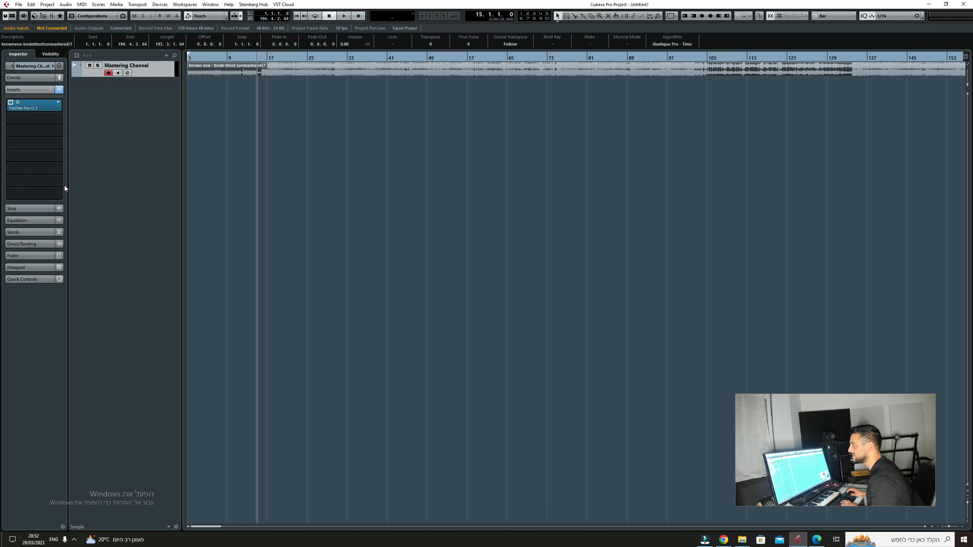
Step: Insert Ozone 9 Imager in the second insert slot of the Mastering Channel
left_click(48, 118)
left_click(96, 99)
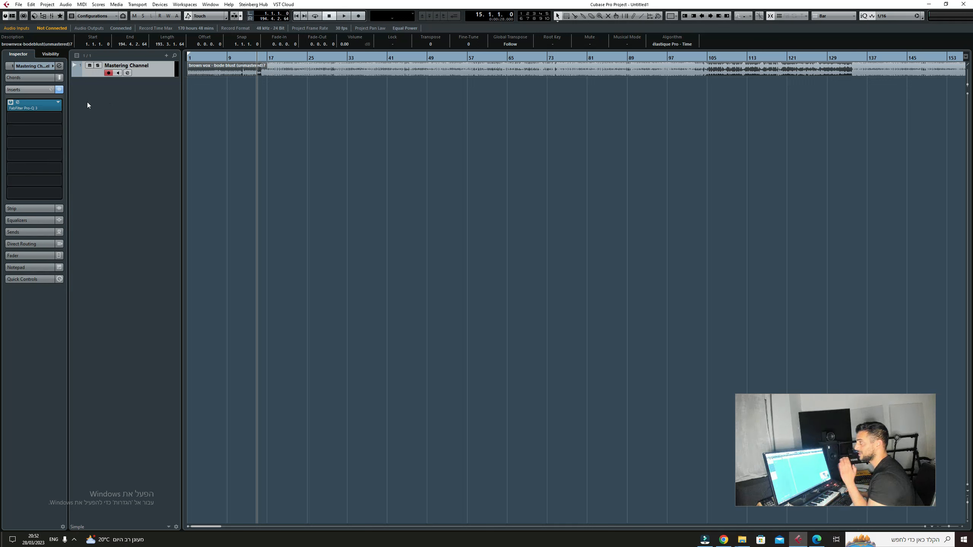
left_click(41, 116)
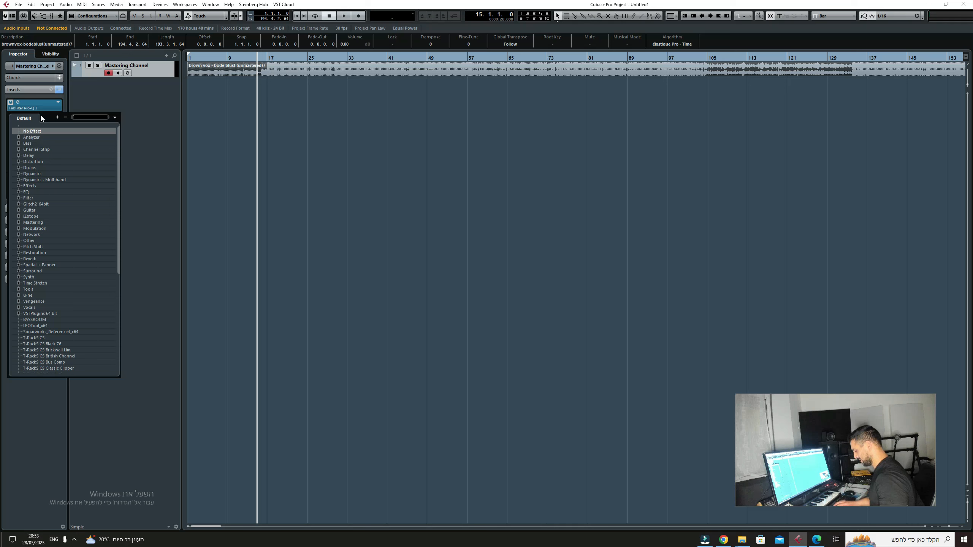
type("imager")
left_click(54, 137)
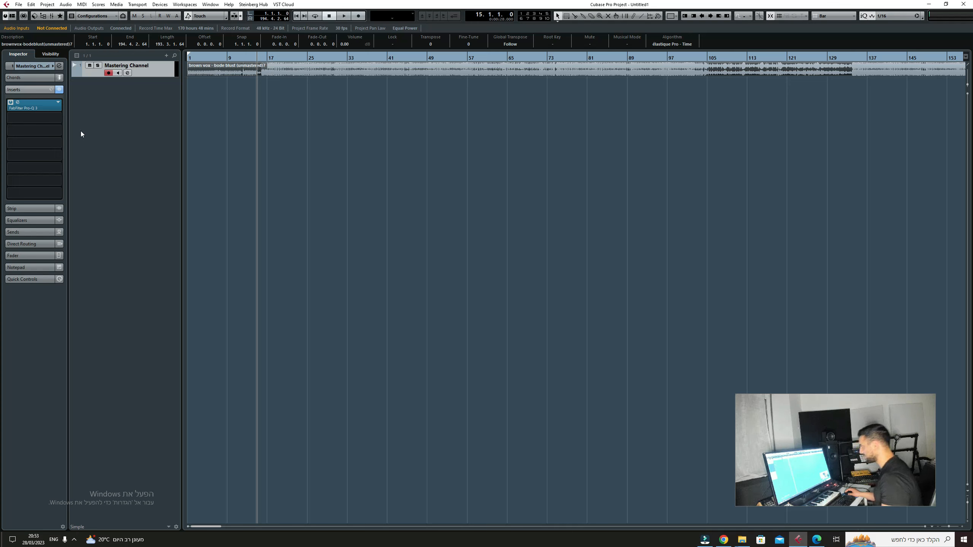
Step: Insert FabFilter Pro-L 2 in the third insert slot of the Mastering Channel
left_click(29, 132)
type("fab")
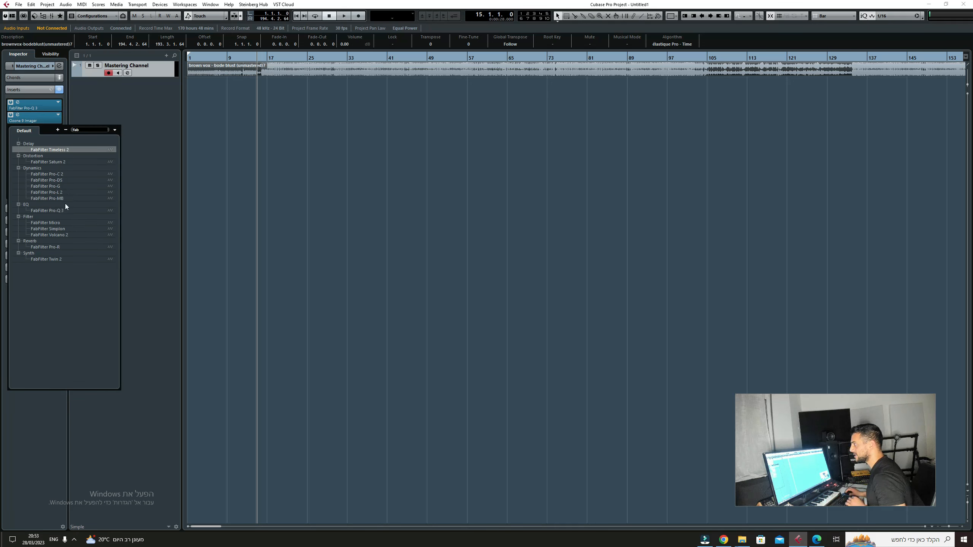
left_click(63, 194)
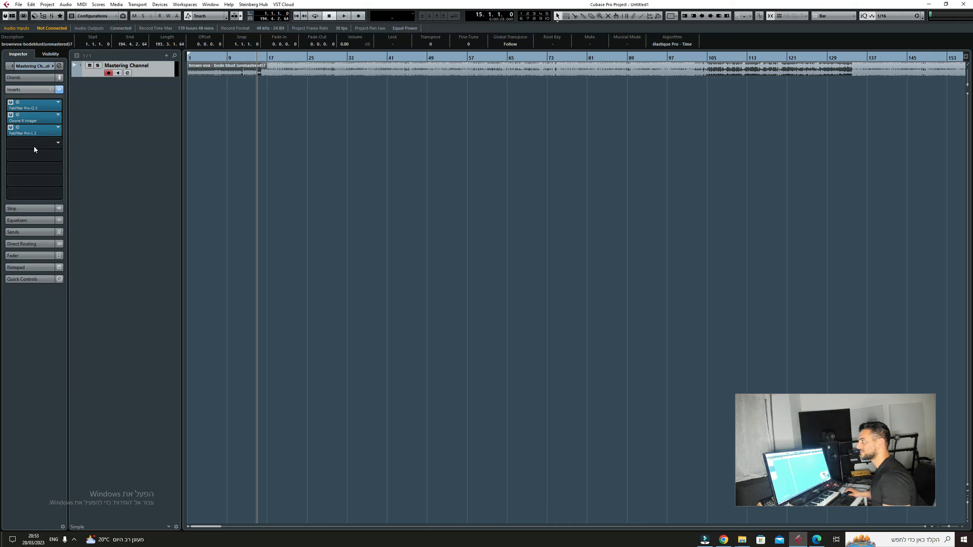
Step: Insert LEVELS in the fourth insert slot of the Mastering Channel and show its LUFS meter
left_click(31, 143)
type("leve")
key("Return")
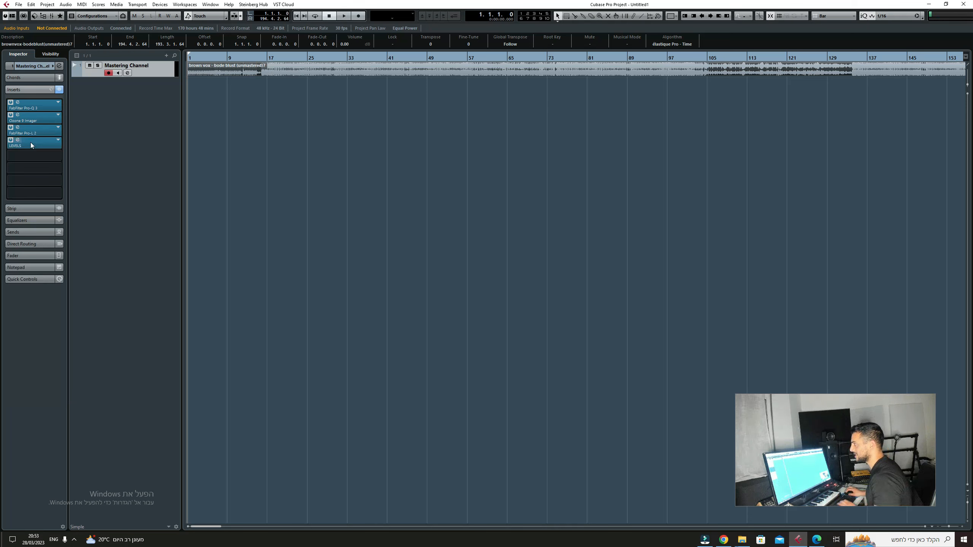
left_click(132, 340)
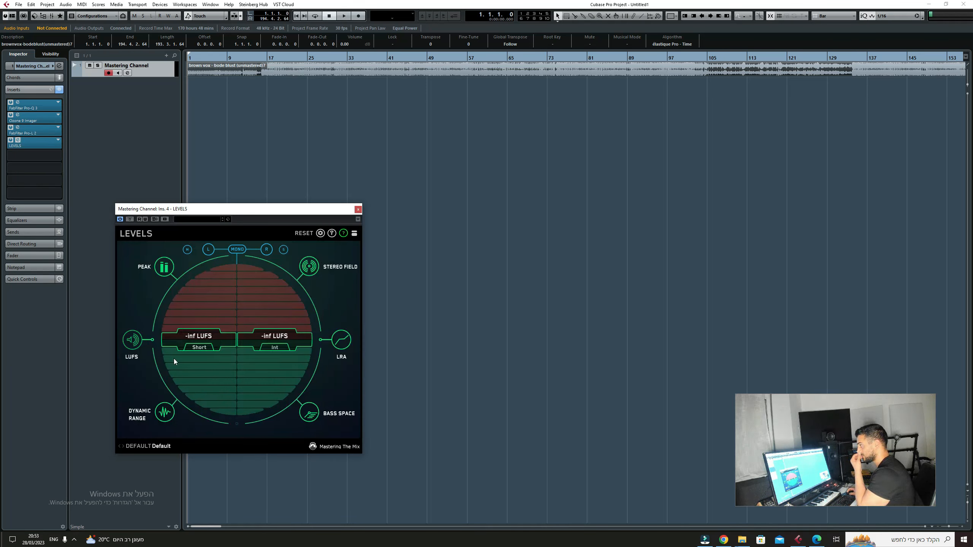
Step: Open FabFilter Pro-L 2 on the Mastering Channel and set its gain to +10 dB
left_click(17, 127)
double_click(465, 378)
type("10")
key("Return")
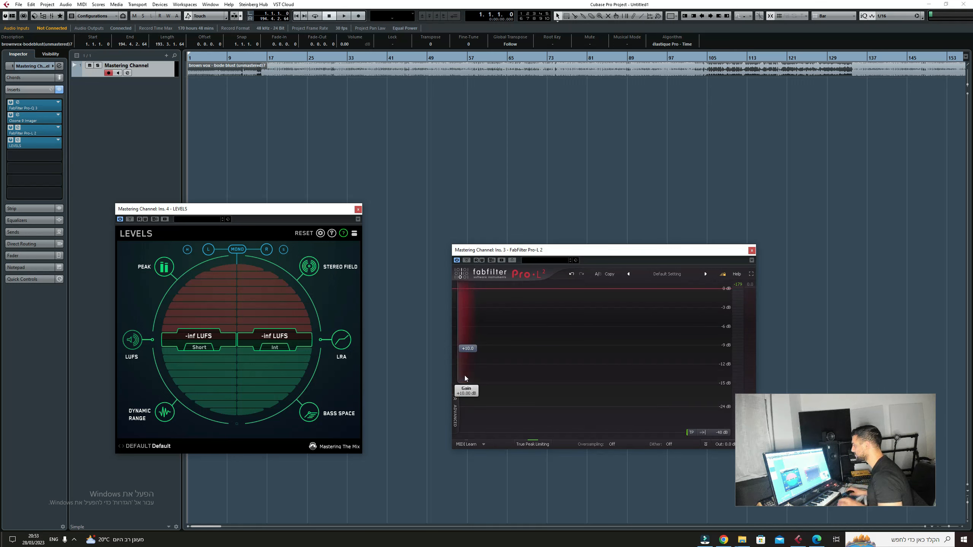
Step: Briefly audition the song from bar 1 and increase the Mastering Channel track's height to enlarge its waveform
key("space")
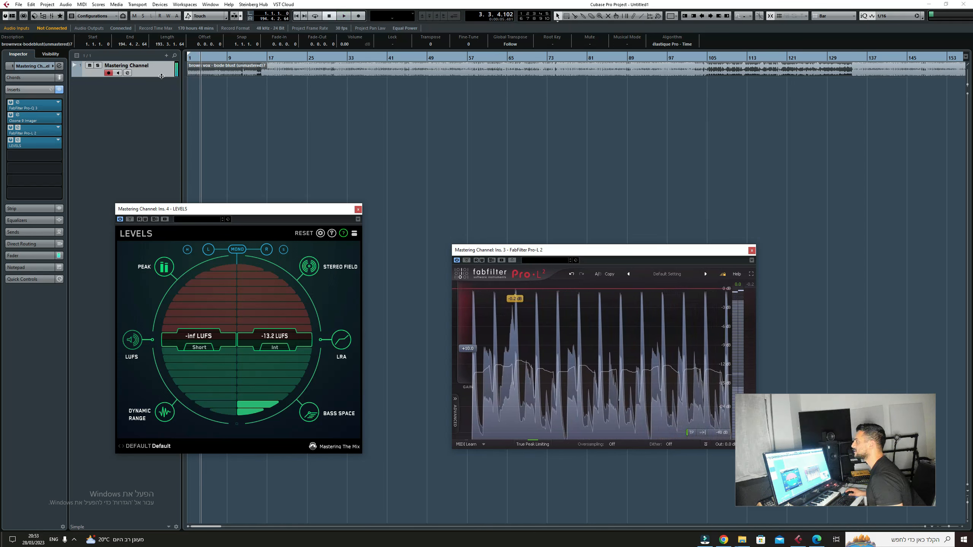
key("space")
left_click_drag(161, 82, 161, 160)
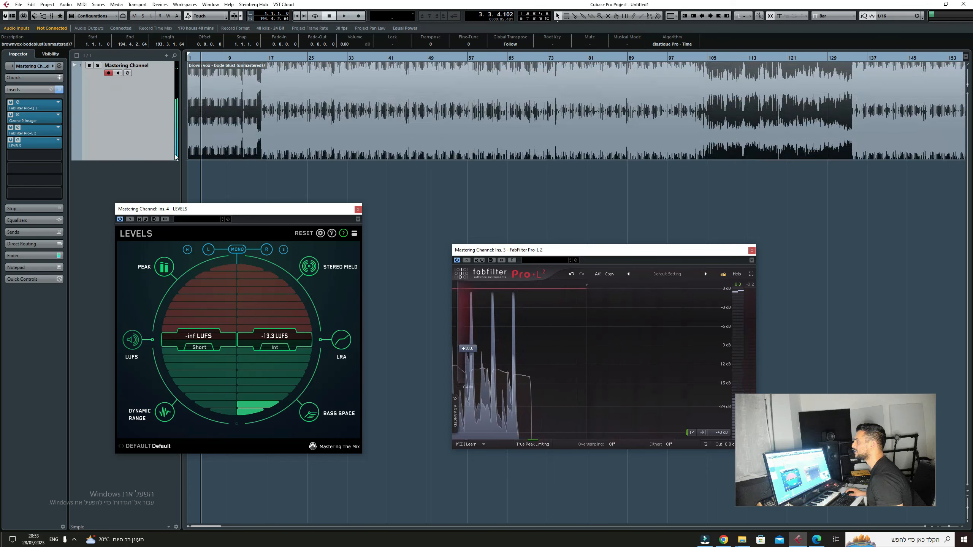
Step: Play the song from bar 20 to check its short-term and integrated LUFS in LEVELS, and close the meter
left_click(284, 57)
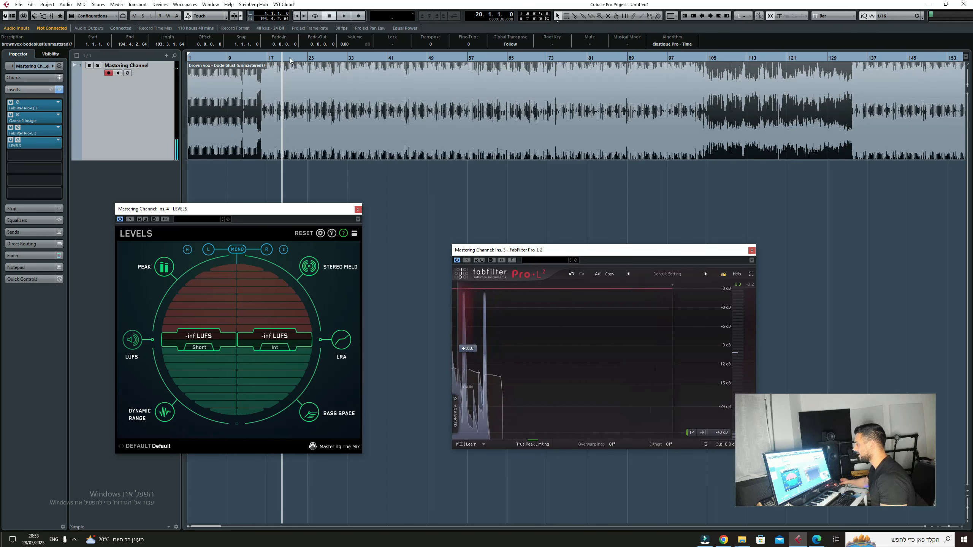
key("space")
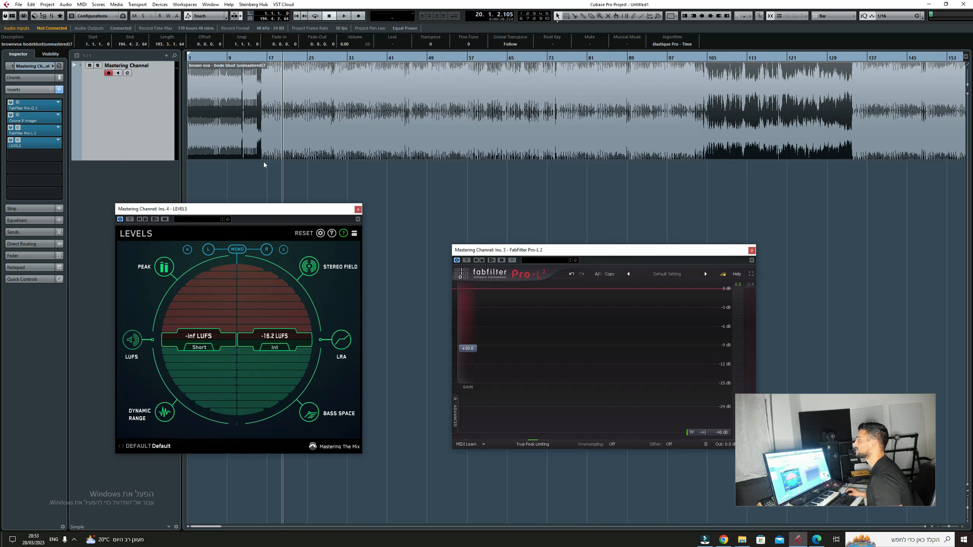
key("space")
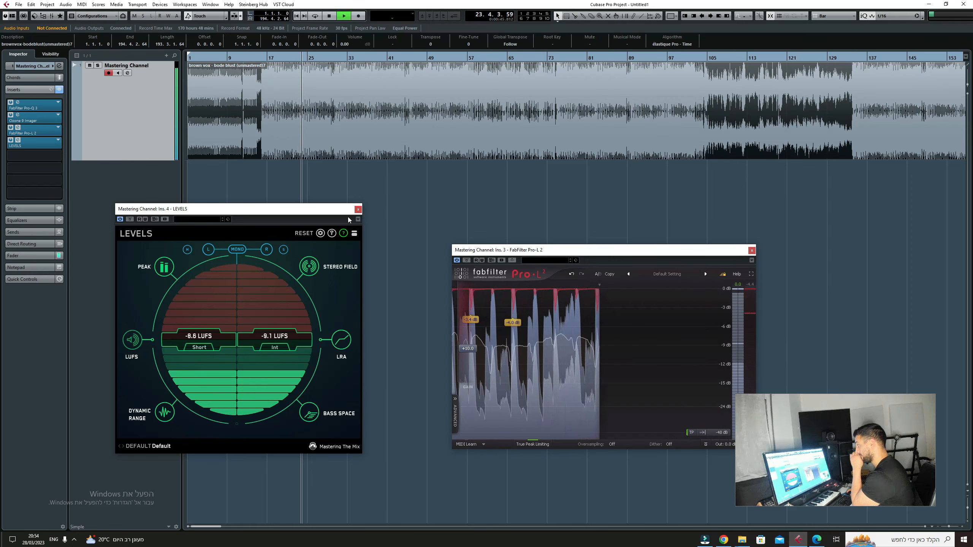
key("space")
left_click(357, 209)
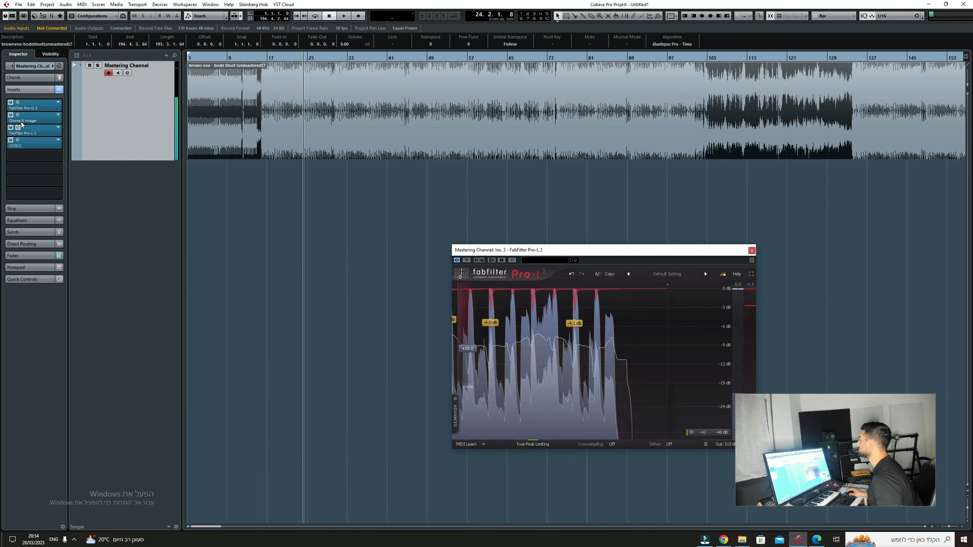
Step: Insert REFERENCE in the Stereo Out channel's first slot and load "Leonardo Gonnelli - Some More (Original Mix)" as its reference track
key("F3")
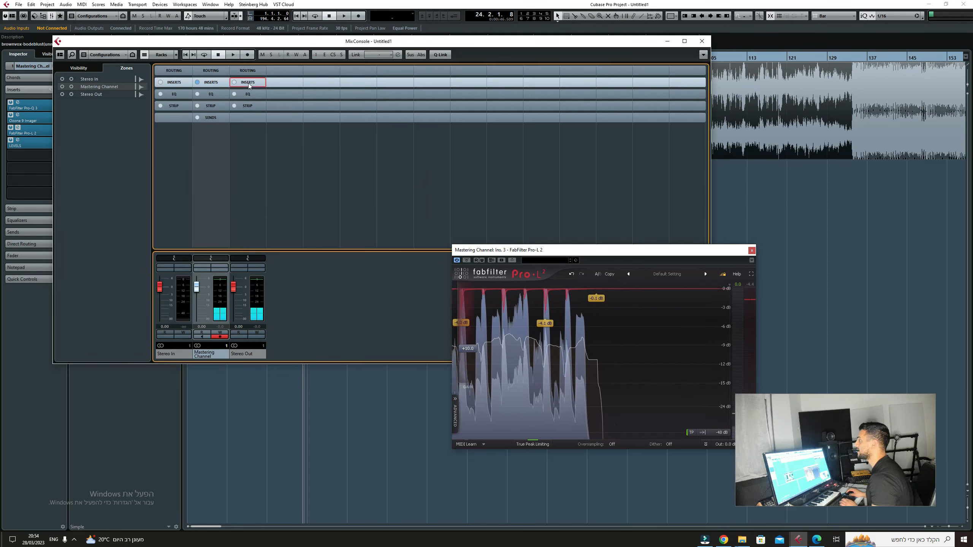
left_click(248, 84)
left_click(254, 93)
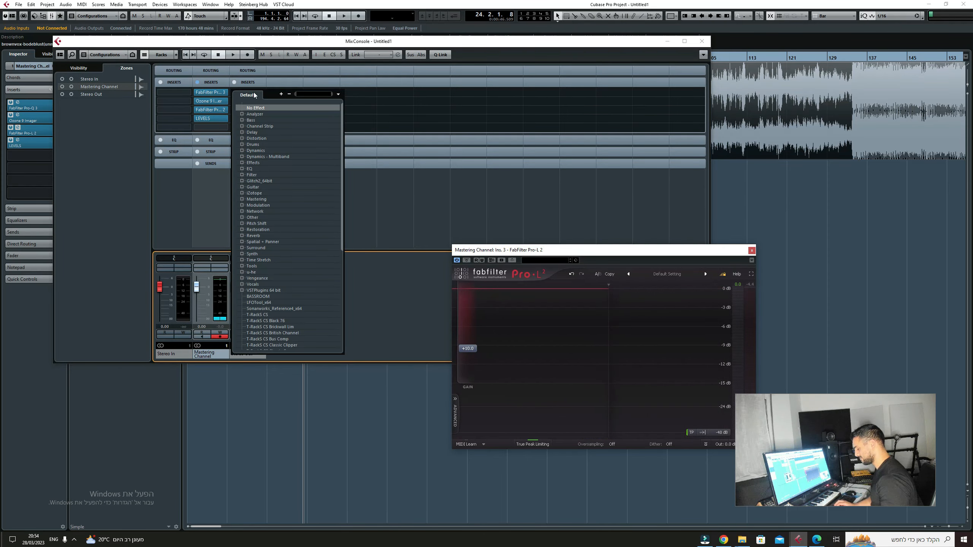
type("ref")
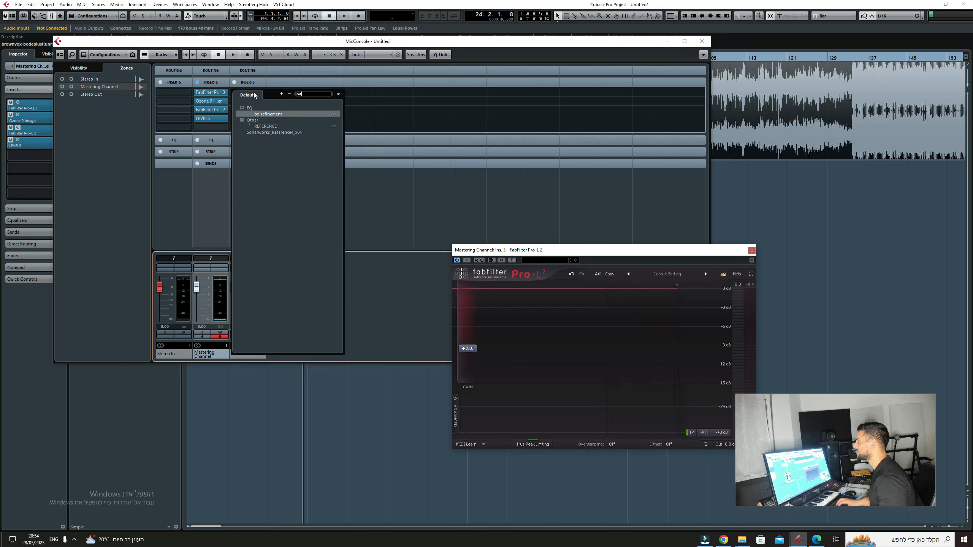
left_click(274, 127)
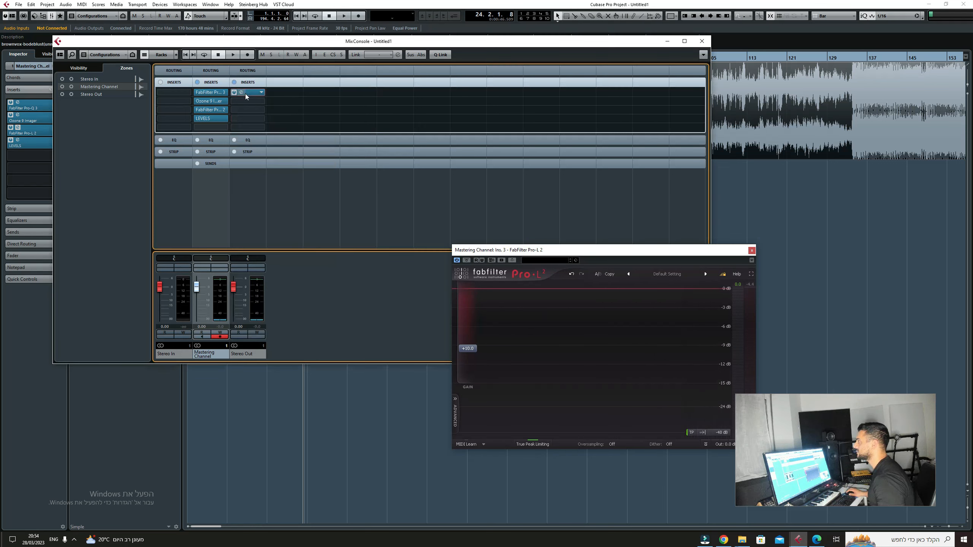
left_click(514, 236)
double_click(368, 188)
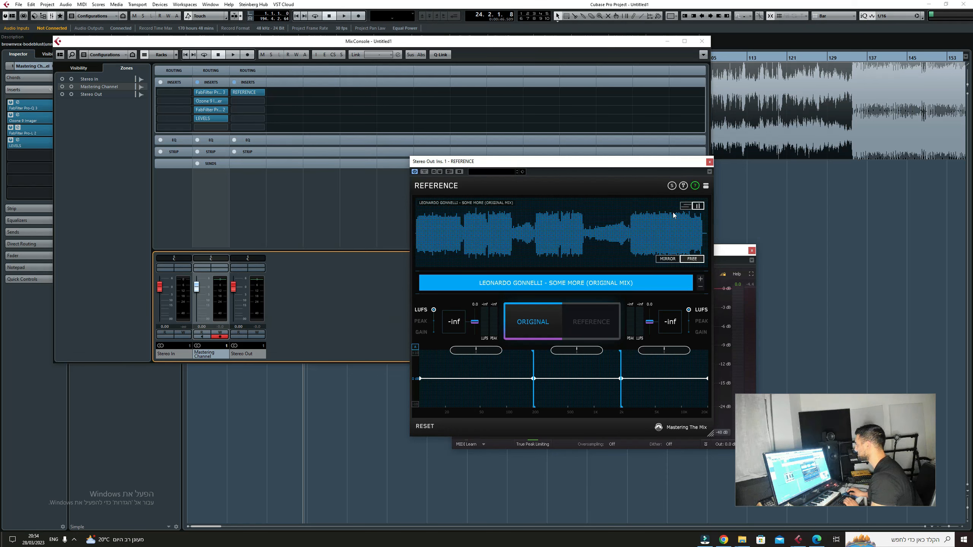
Step: Insert PAZ- Analyzer Stereo in the Stereo Out channel's second insert slot and close the mixer
left_click(247, 101)
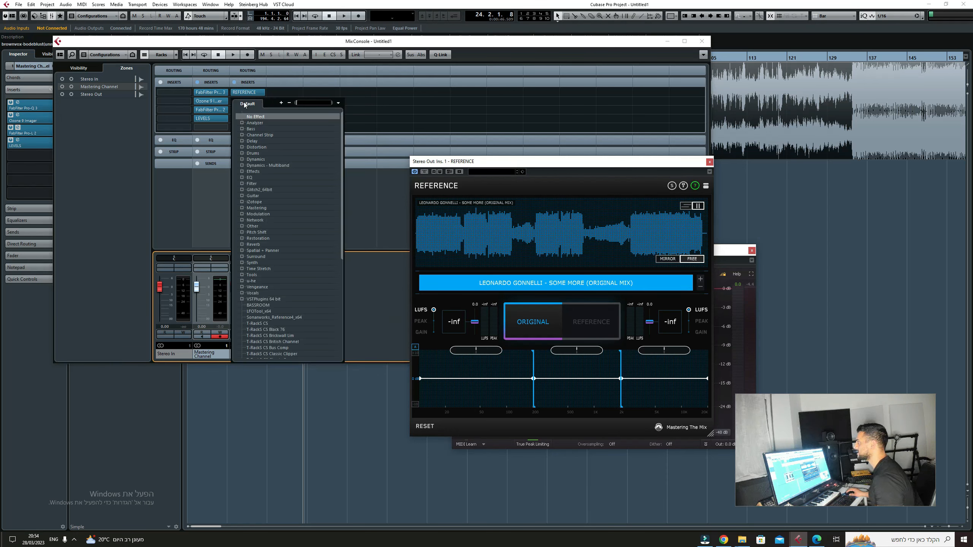
type("an")
key("Return")
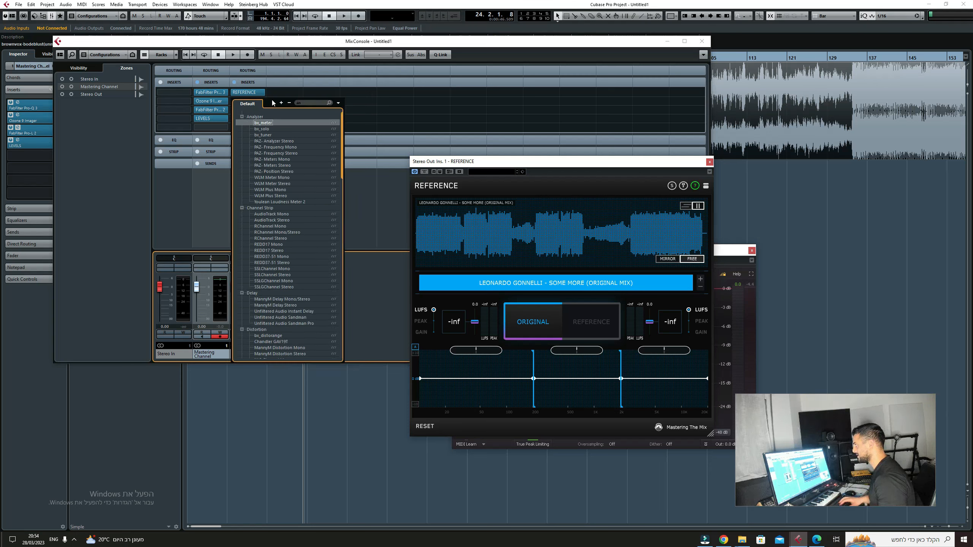
left_click(294, 141)
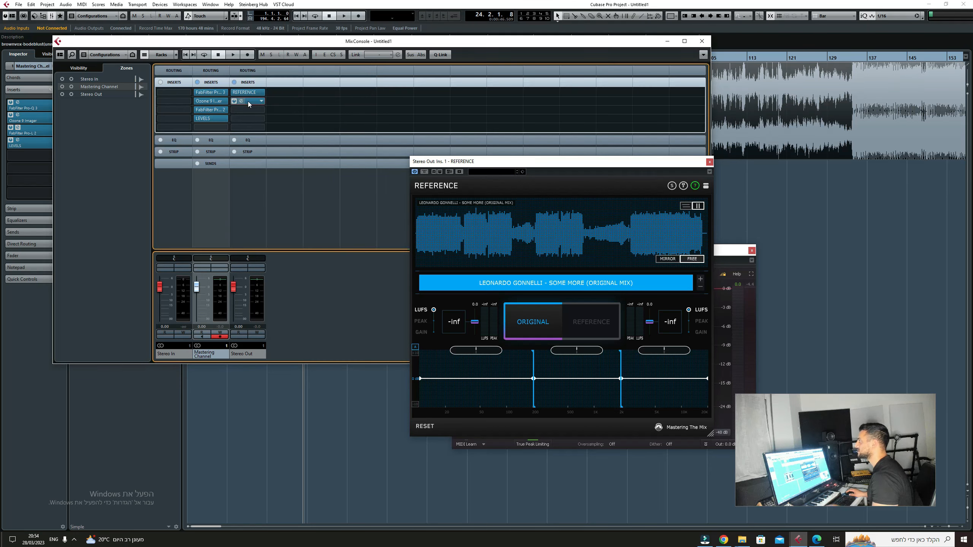
left_click(702, 41)
Step: Move the REFERENCE window clear of the PAZ Analyzer and start playback from bar 40
left_click(381, 56)
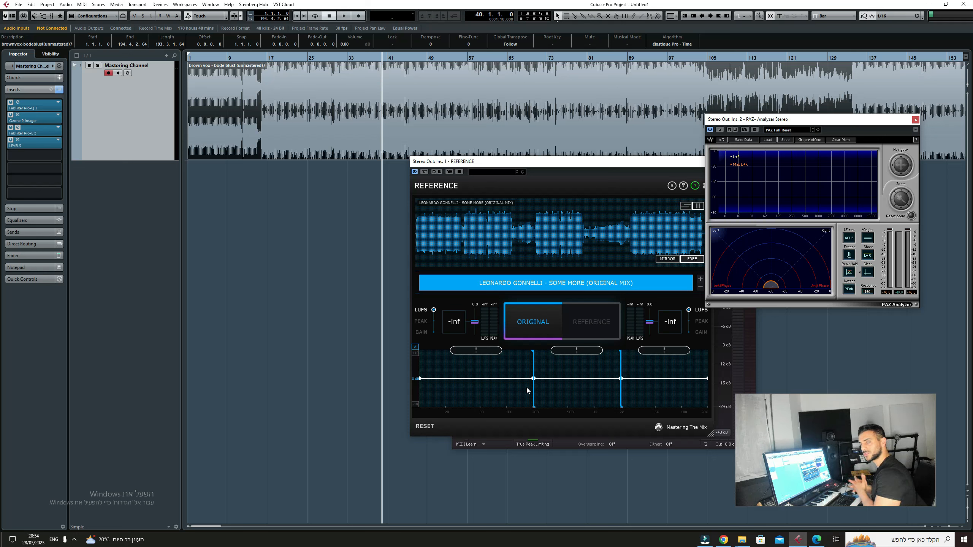
left_click_drag(623, 163, 516, 131)
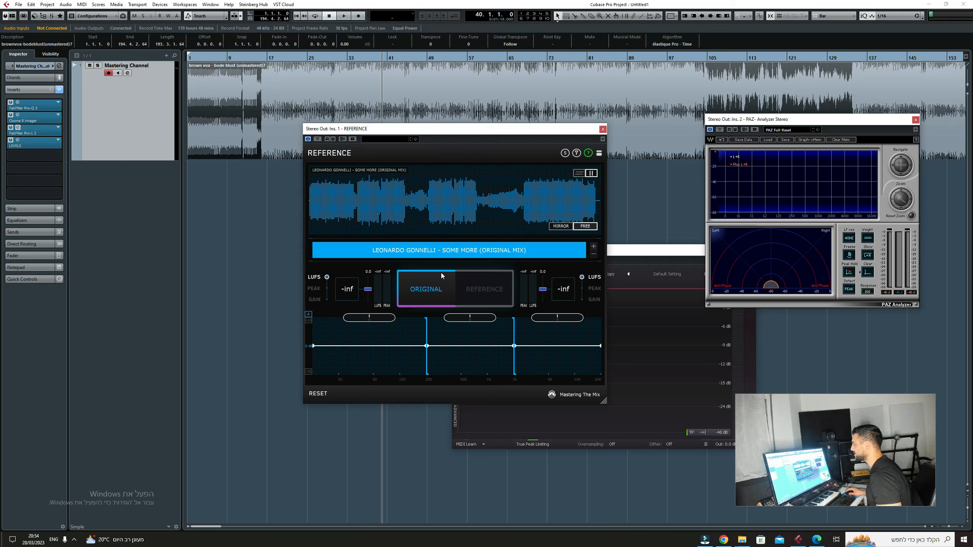
key("space")
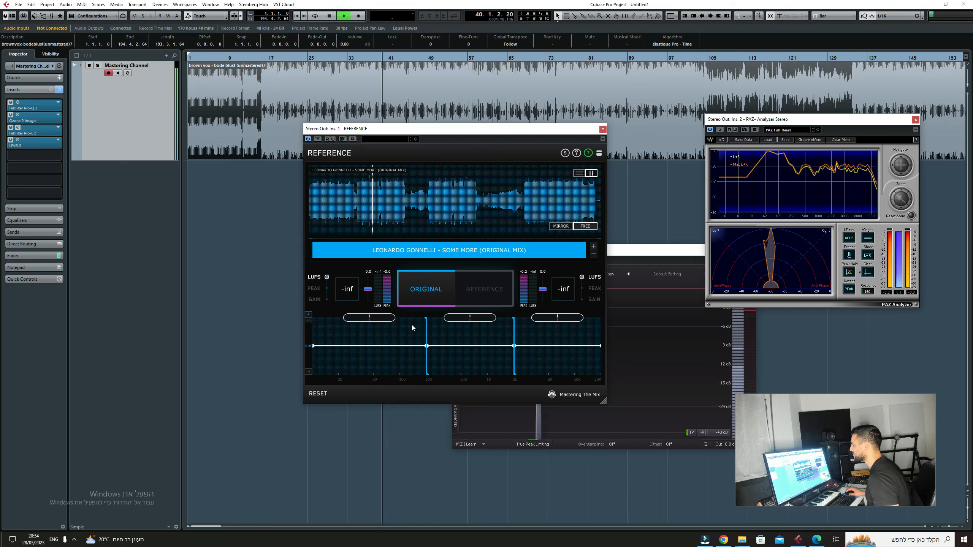
Step: Switch between the original and the reference track during playback to compare loudness and tonal balance, and stop playback
left_click(467, 287)
left_click(371, 208)
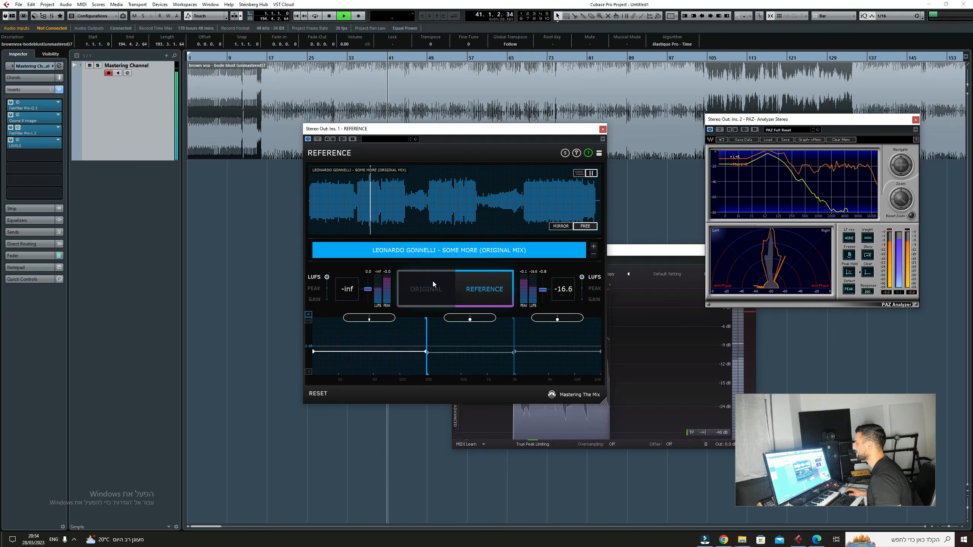
left_click(448, 290)
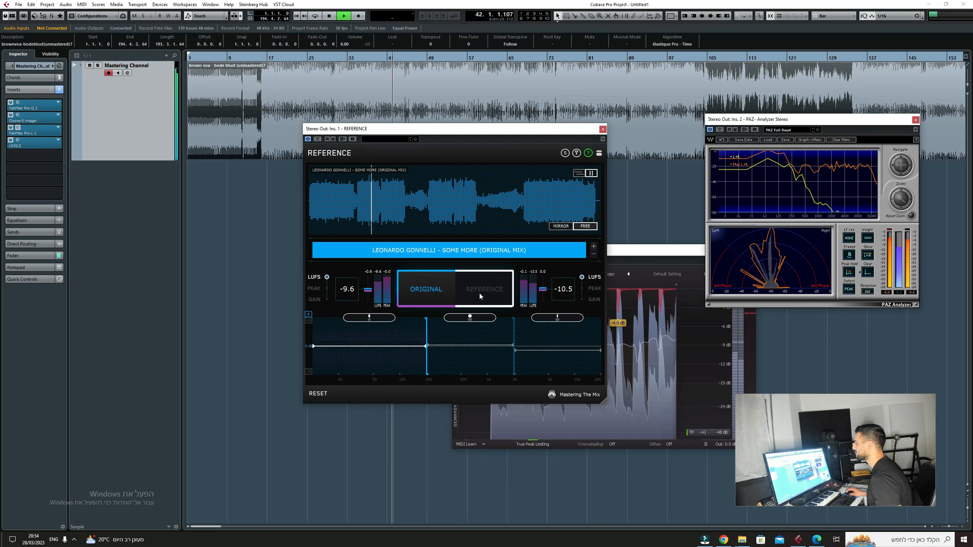
left_click(466, 280)
left_click(443, 289)
key("space")
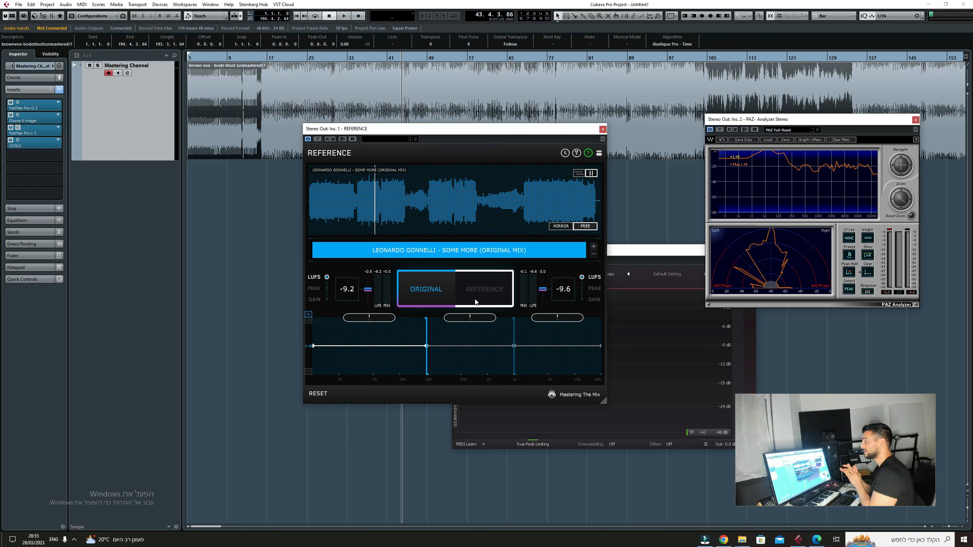
Step: Add a low-shelf band at about 22 Hz and -0.46 dB in FabFilter Pro-Q 3, bypass it, and close the equalizer
left_click(40, 108)
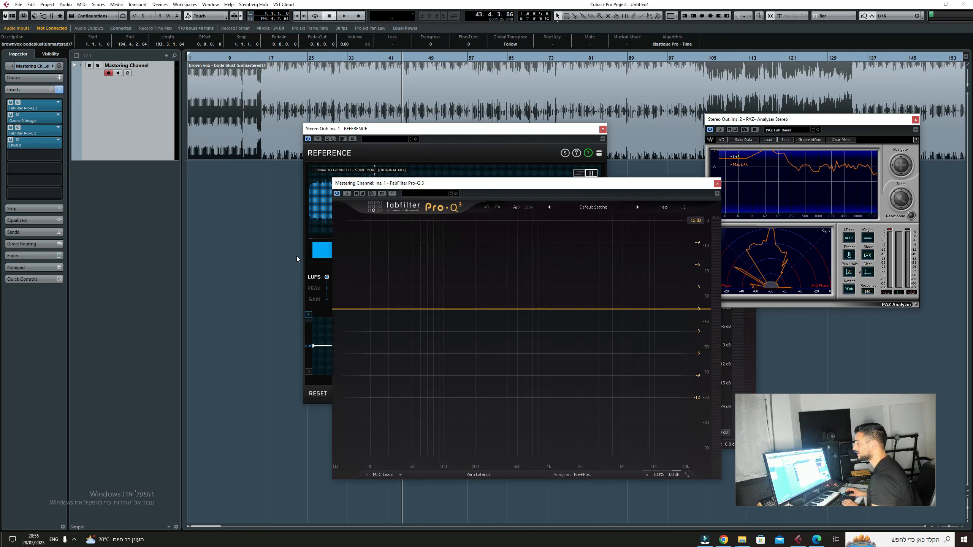
left_click(374, 310)
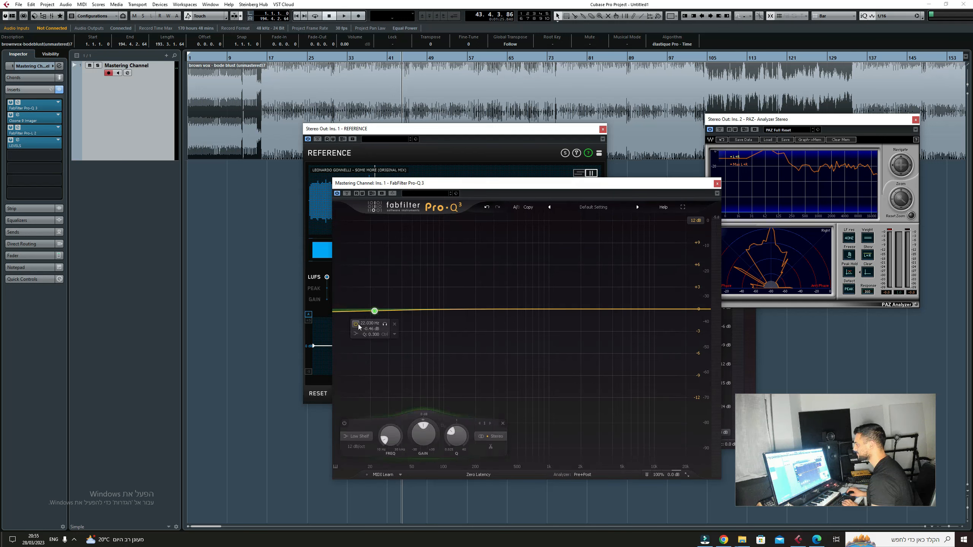
left_click(717, 183)
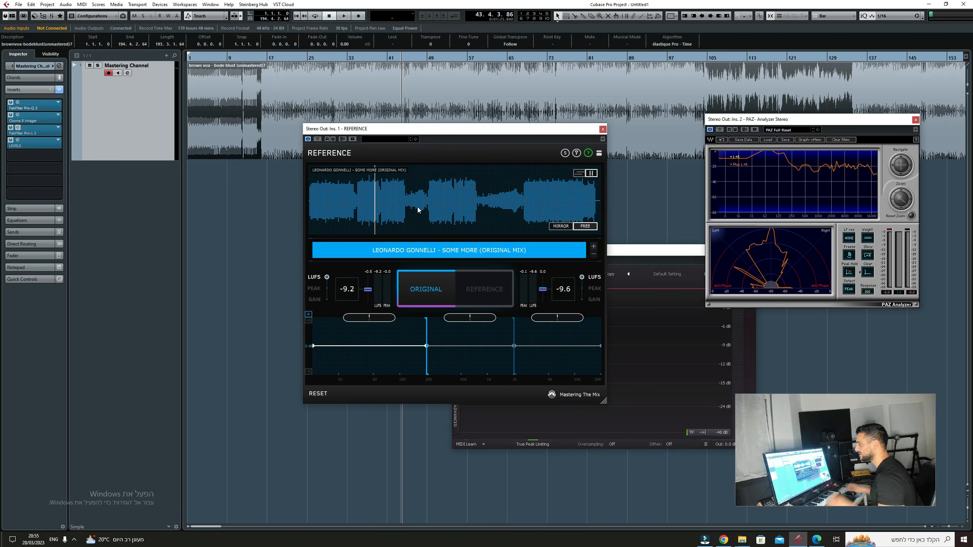
Step: Resume playback and alternate between the master and the reference, comparing their frequency bands and stereo width in REFERENCE
key("space")
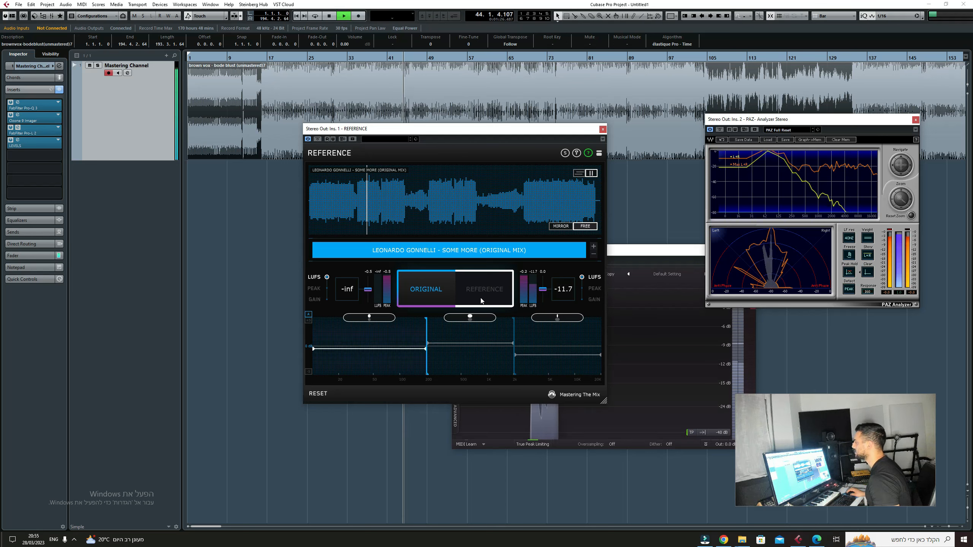
left_click(480, 299)
left_click(441, 294)
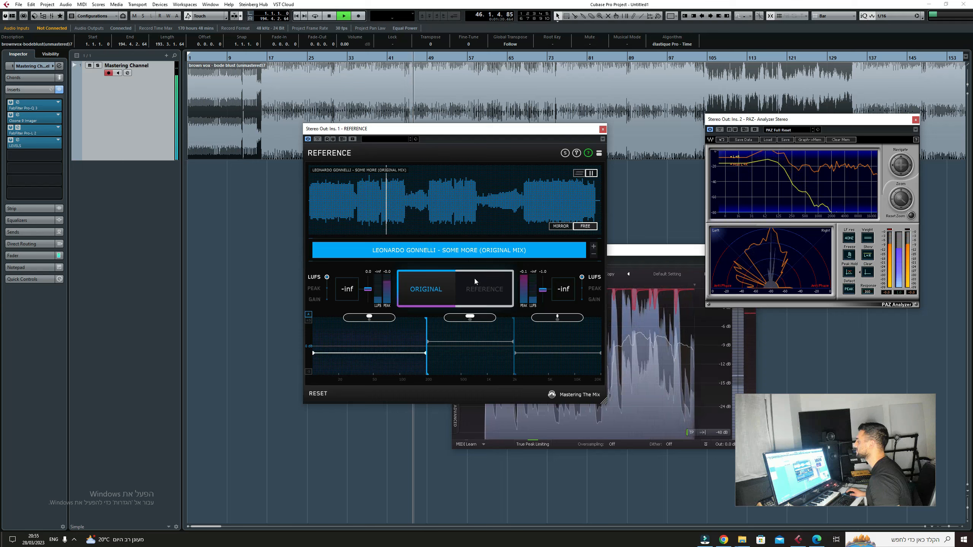
left_click(475, 318)
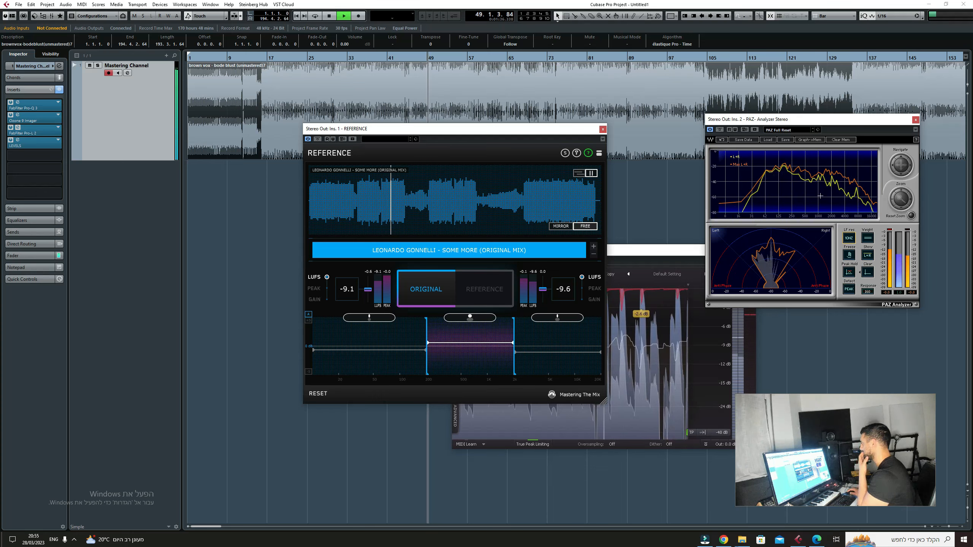
left_click(477, 290)
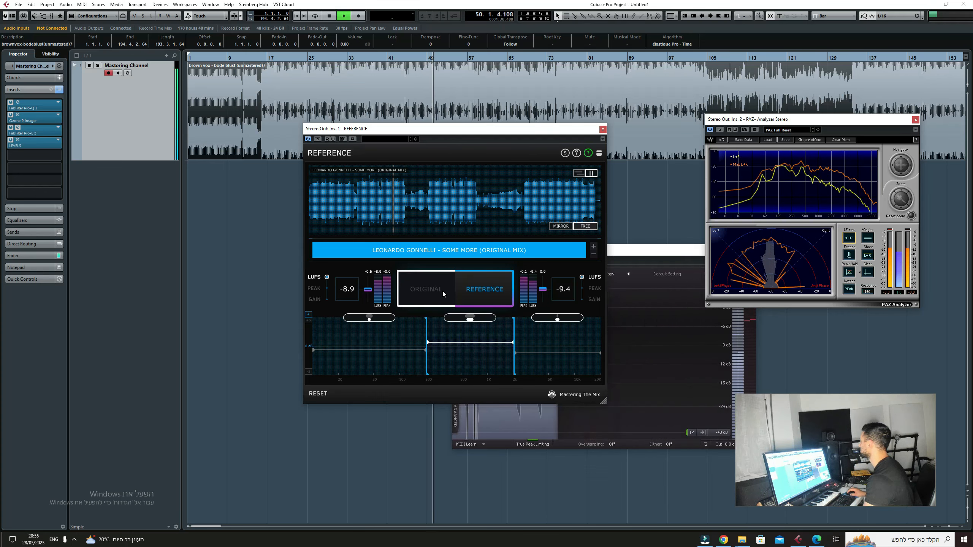
Step: Play the master from bar 79 and compare it with the start of the reference's second loud section
left_click(576, 58)
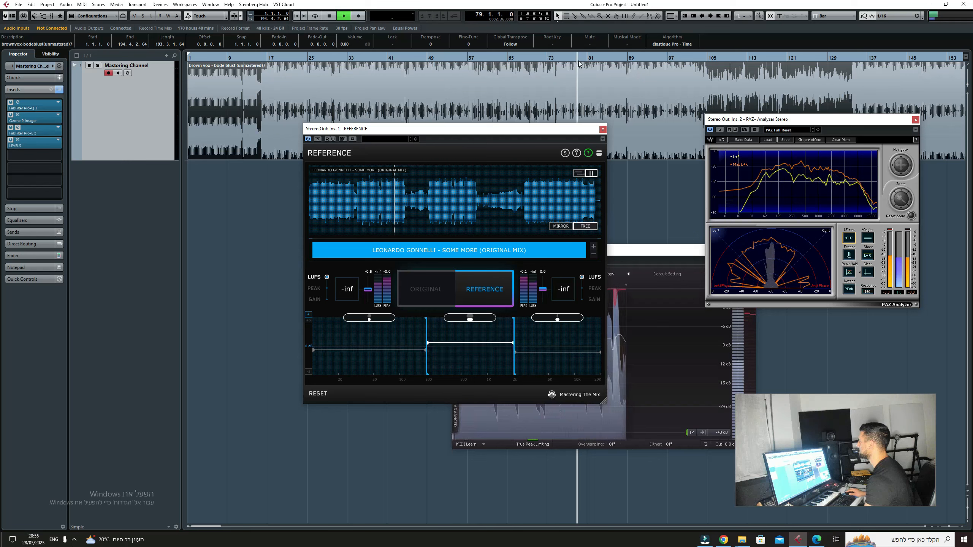
left_click(429, 288)
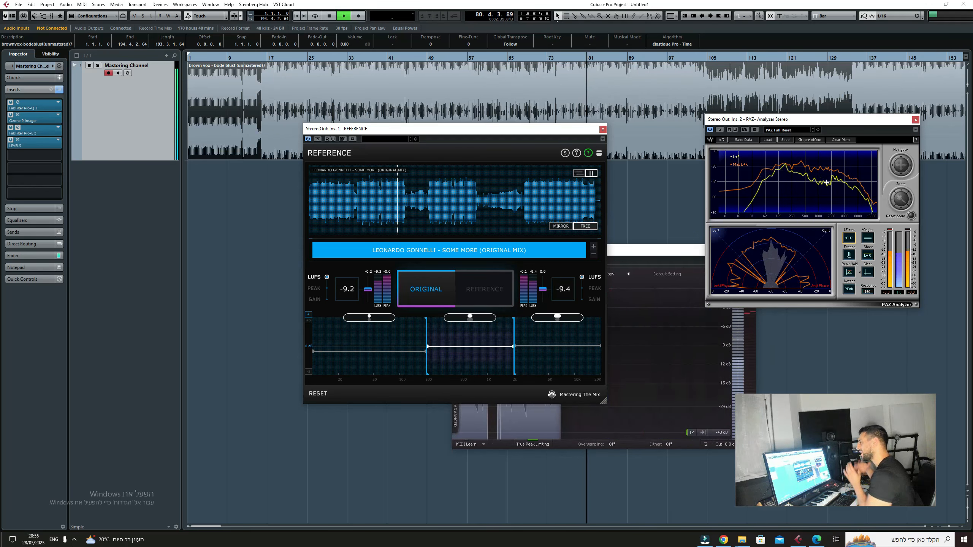
left_click(434, 213)
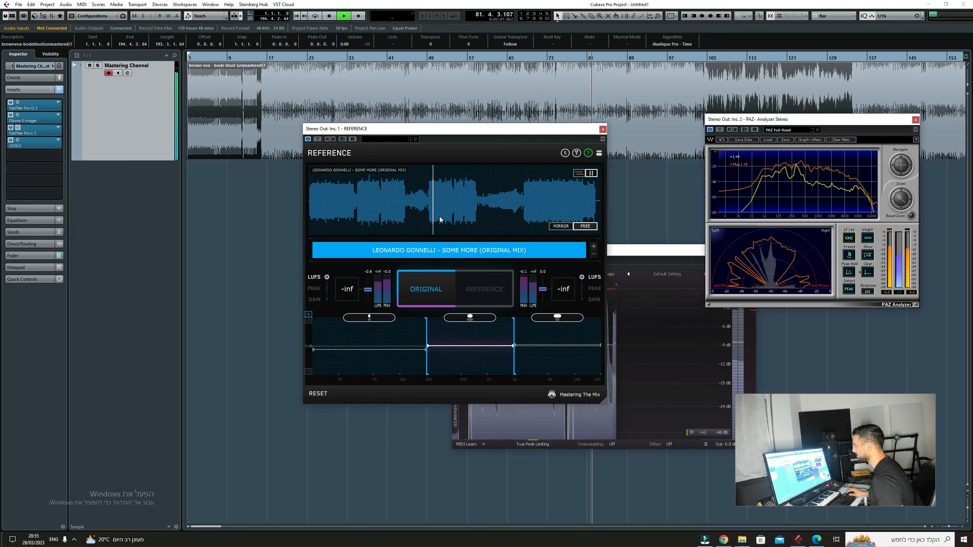
left_click(479, 279)
left_click(433, 286)
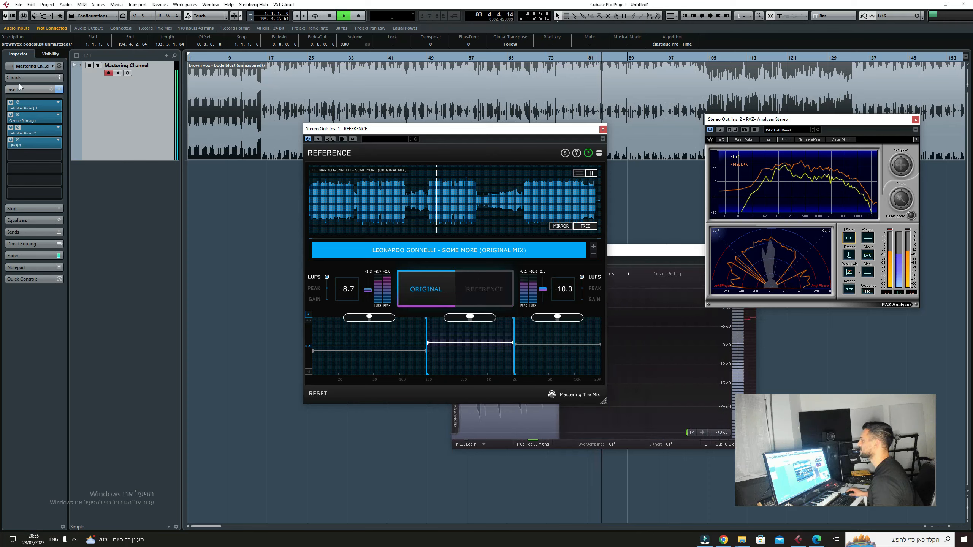
Step: Add a bell band in Pro-Q 3 with 1 dB of gain at 2200 Hz
left_click(18, 103)
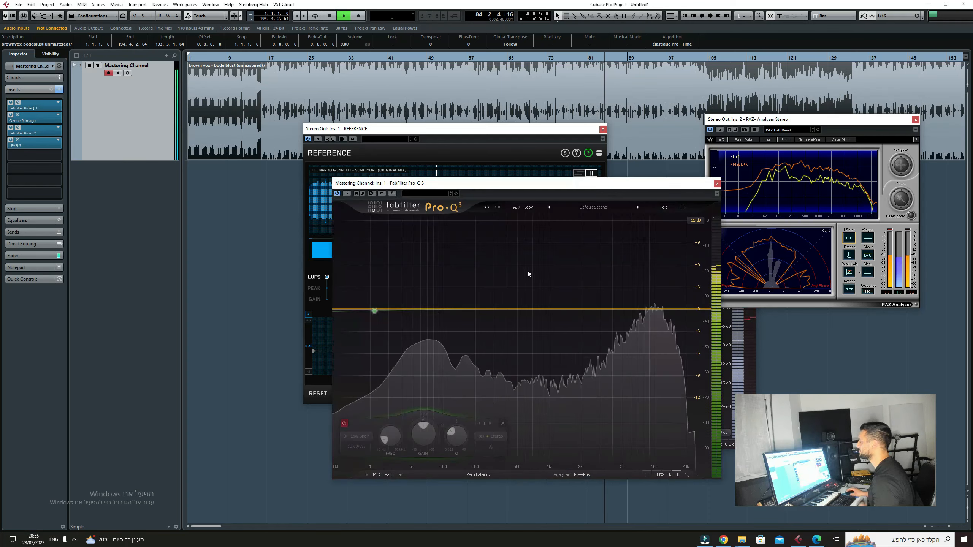
left_click(589, 311)
type("1")
key("Return")
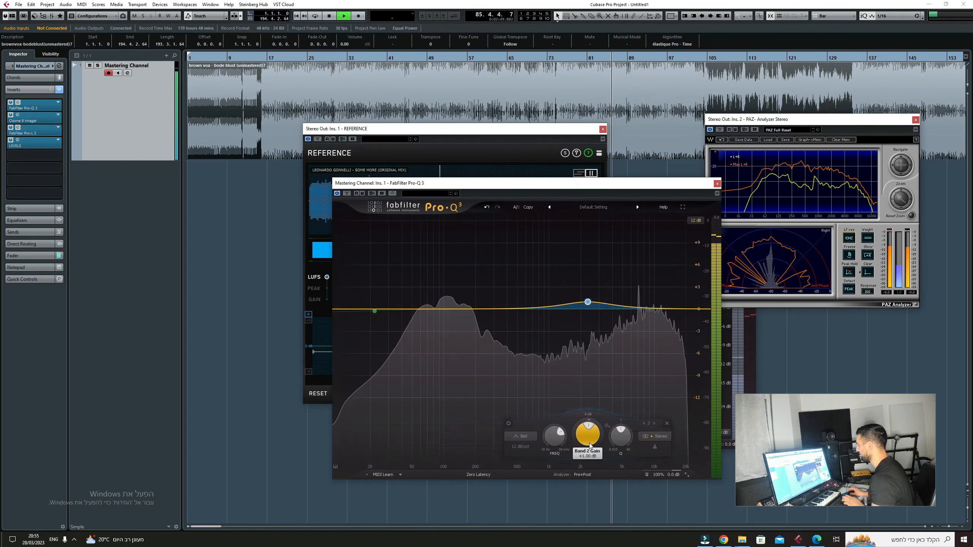
double_click(554, 435)
type("2200")
key("Return")
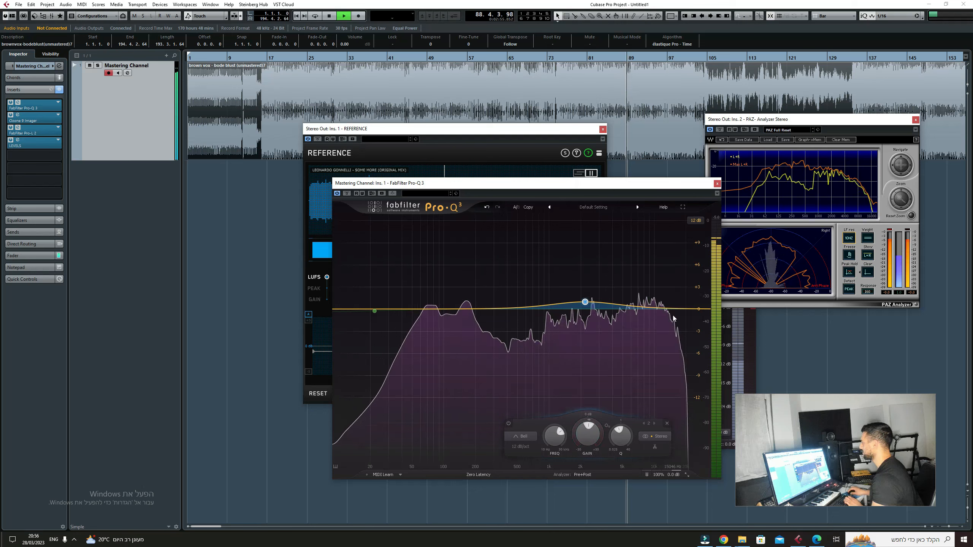
Step: Restart the reference's second loud section and compare it with the equalized master
left_click(529, 138)
left_click(436, 200)
left_click(488, 295)
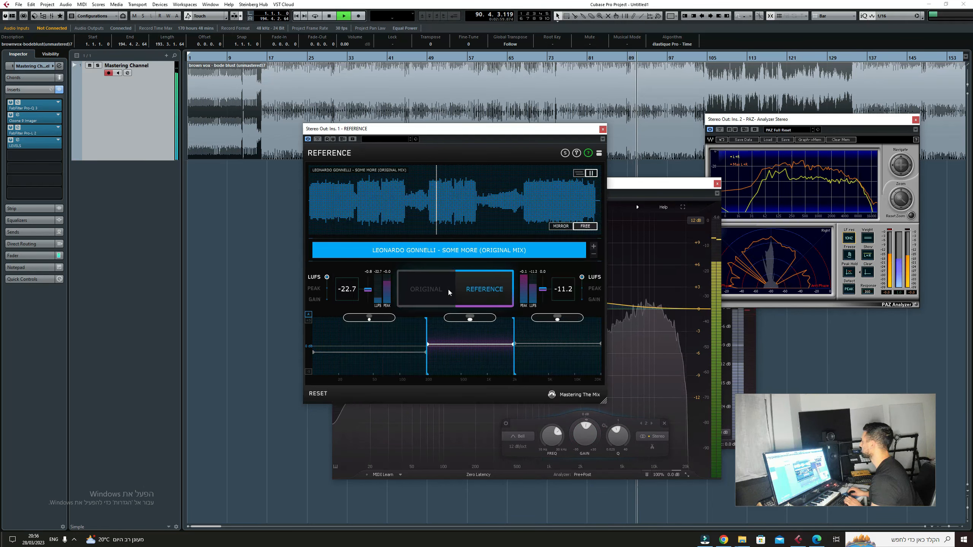
left_click(448, 290)
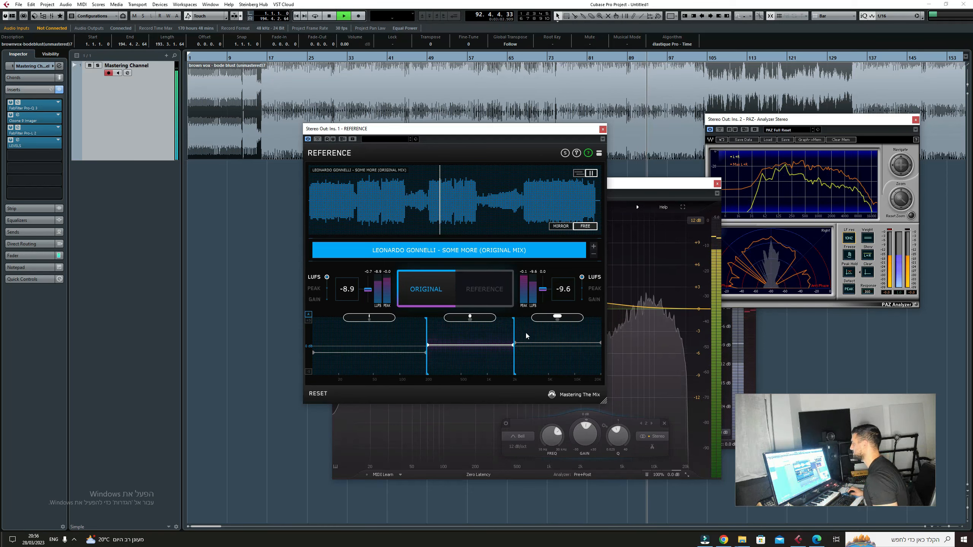
left_click(465, 289)
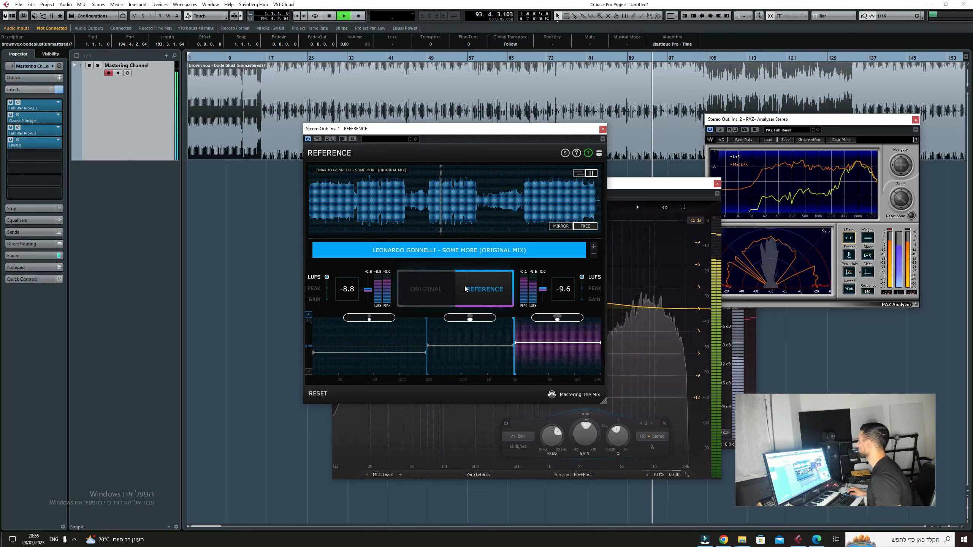
left_click(425, 288)
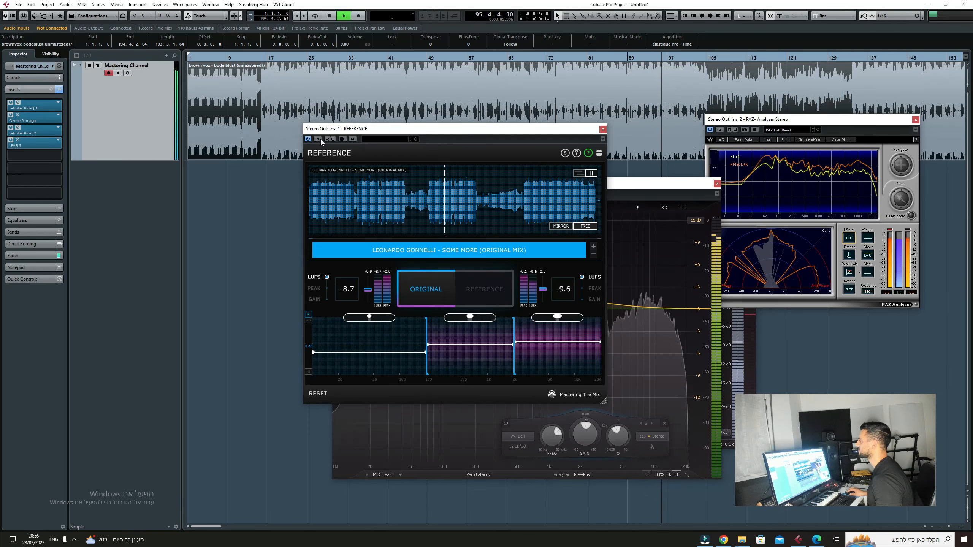
Step: Bypass REFERENCE, stop playback, and close the plug-in windows except the limiter
key("space")
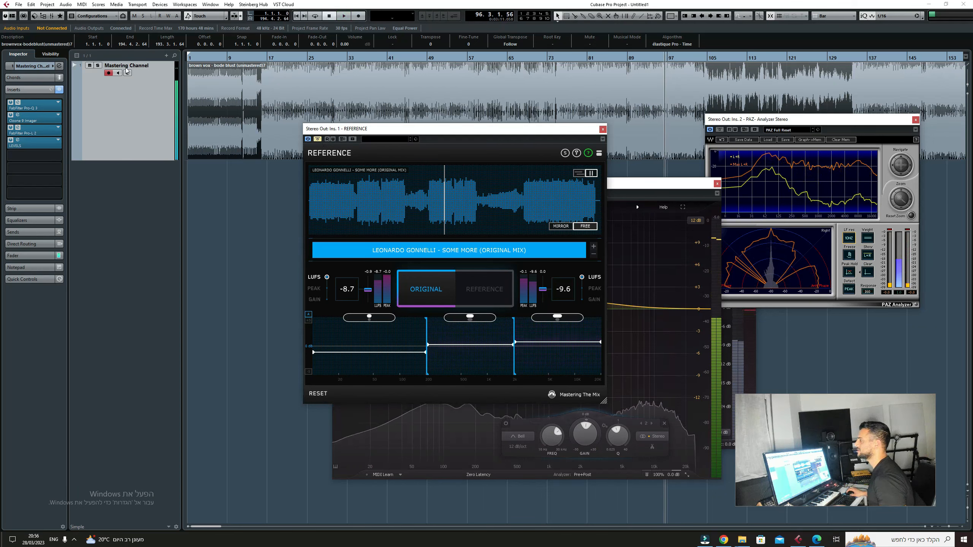
left_click(602, 130)
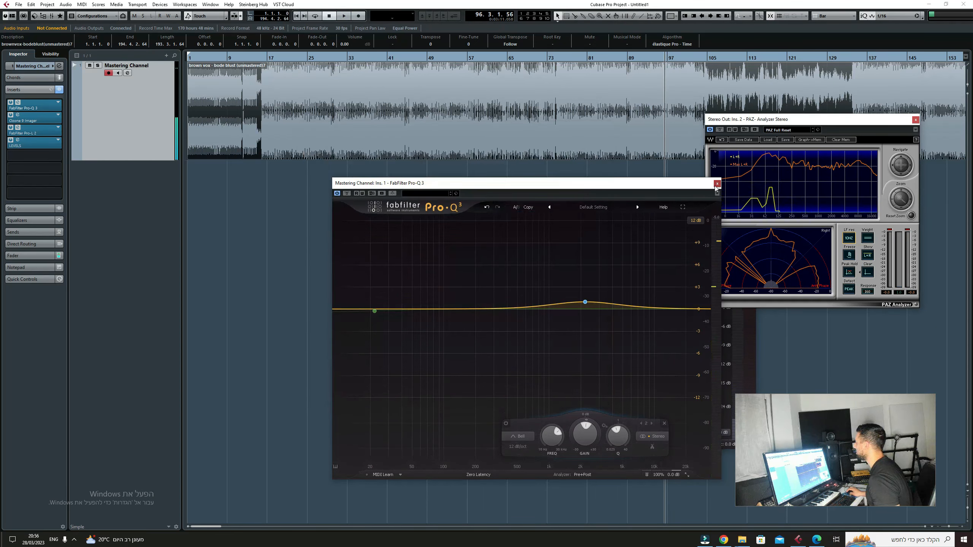
left_click(717, 183)
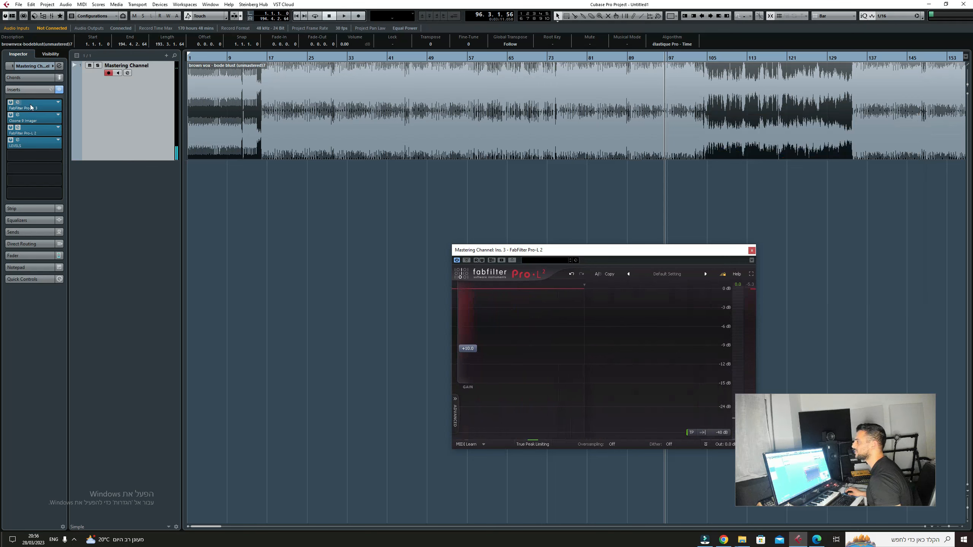
Step: Check the spectrum peaks in Pro-Q 3 and add a bell band just above 400 Hz with a -2 dB dynamic range and Q of 5.231
left_click(31, 107)
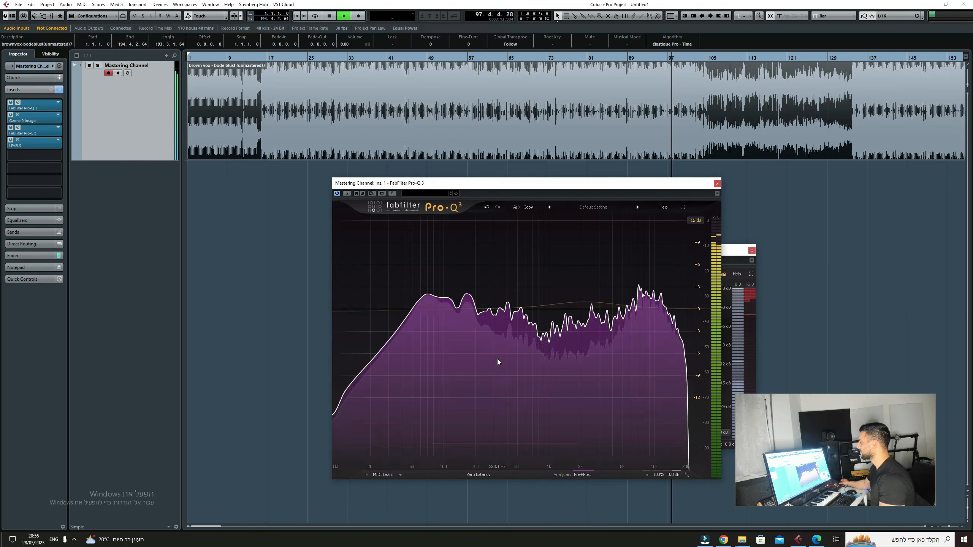
mouse_move(497, 359)
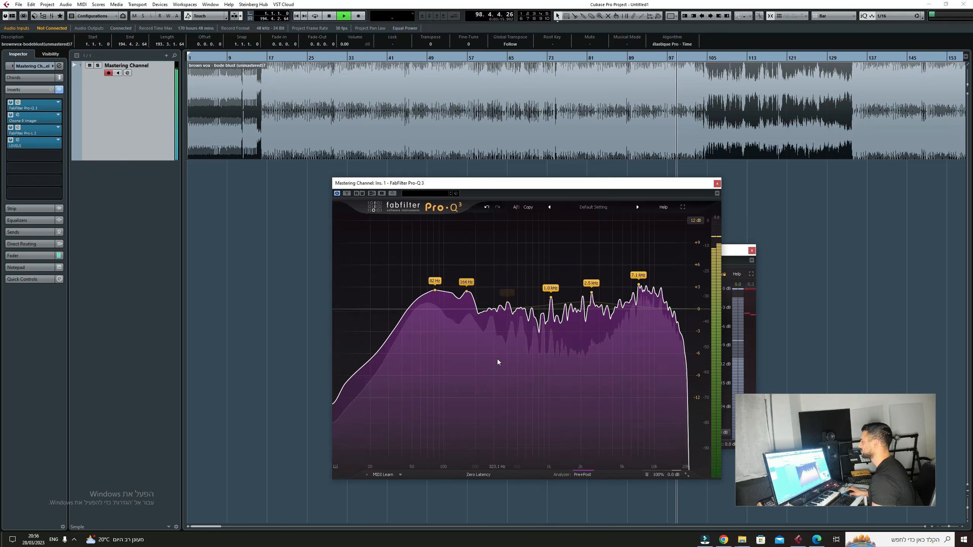
key("space")
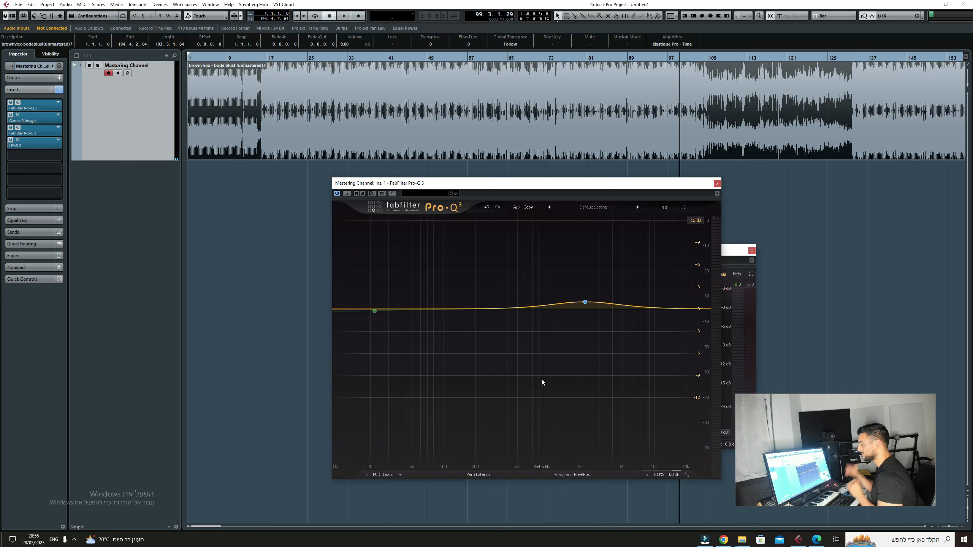
left_click(507, 309)
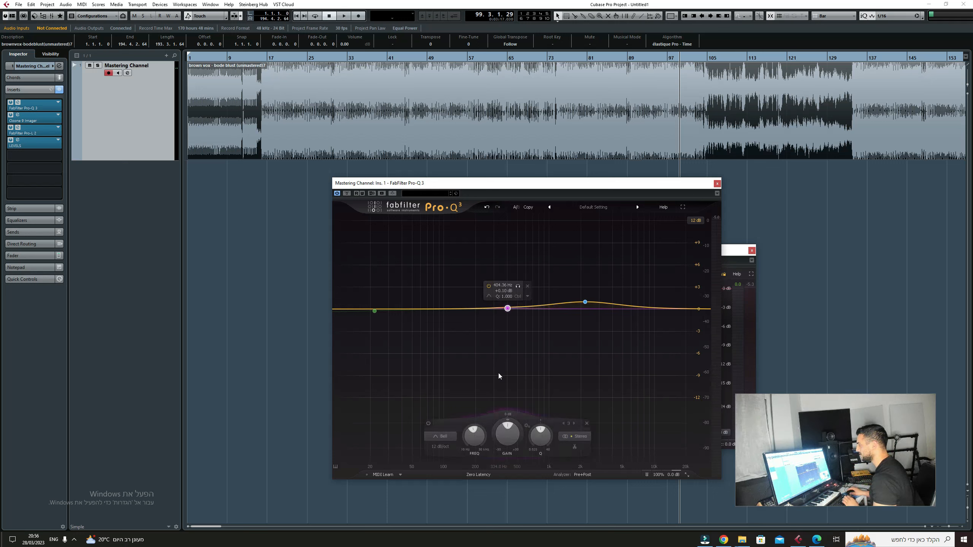
double_click(502, 423)
type("-2")
key("Return")
left_click_drag(536, 451, 535, 440)
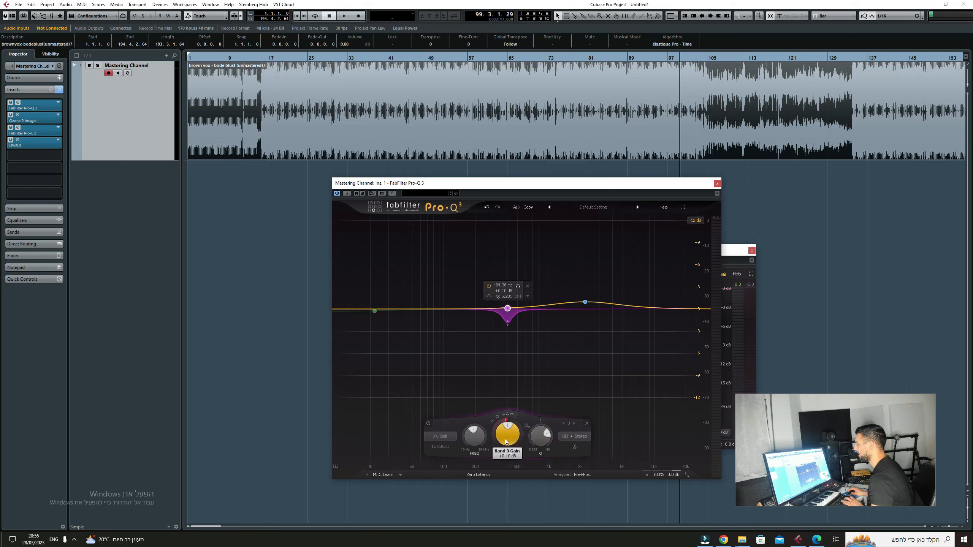
Step: Set the new dynamic band's gain to 0 dB, audition and fine-tune it during playback, and close Pro-Q 3
key("space")
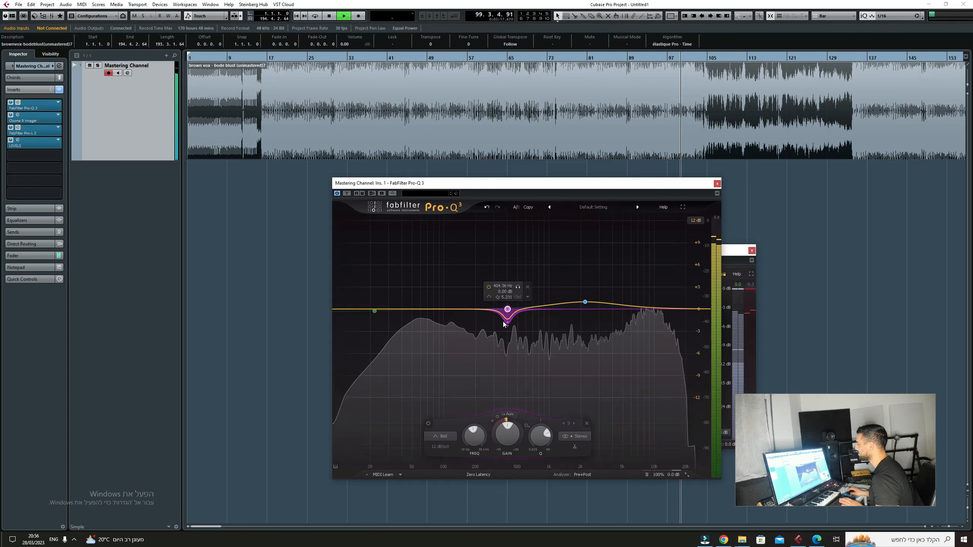
left_click_drag(541, 441, 542, 438)
left_click(497, 416)
left_click(717, 183)
key("space")
Step: Open Ozone 9 Imager and split it into four bands, with crossovers between 100 and 300 Hz, between 1 and 3 kHz, and just above 10 kHz
left_click(24, 119)
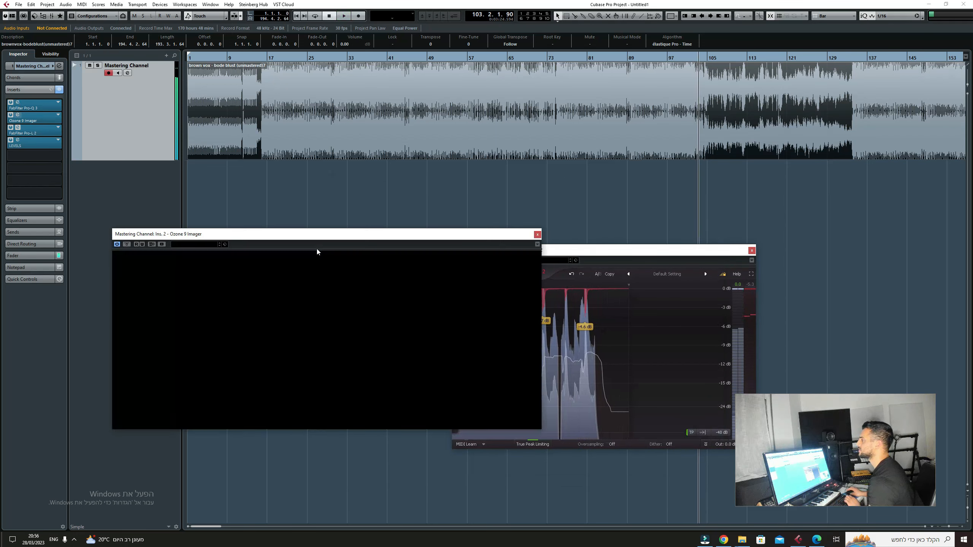
left_click(212, 294)
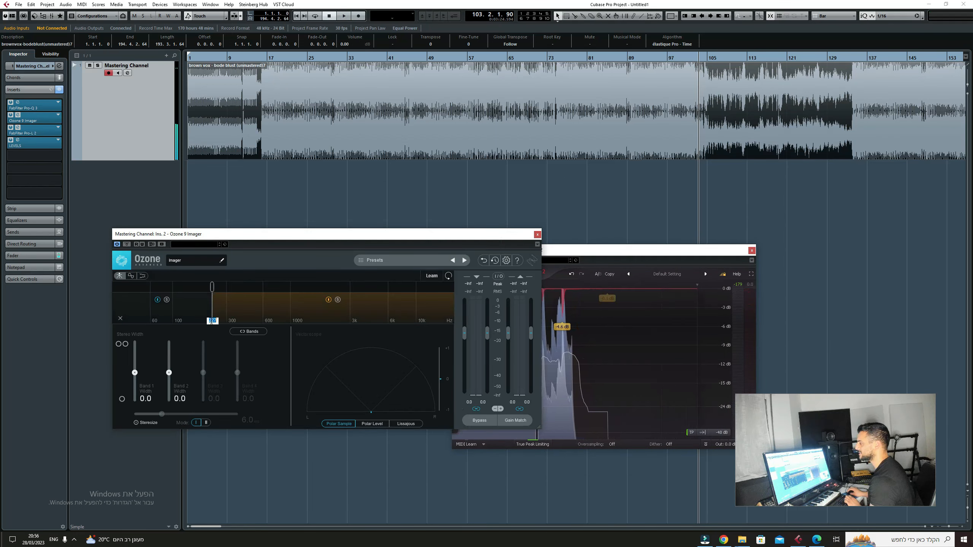
left_click(314, 293)
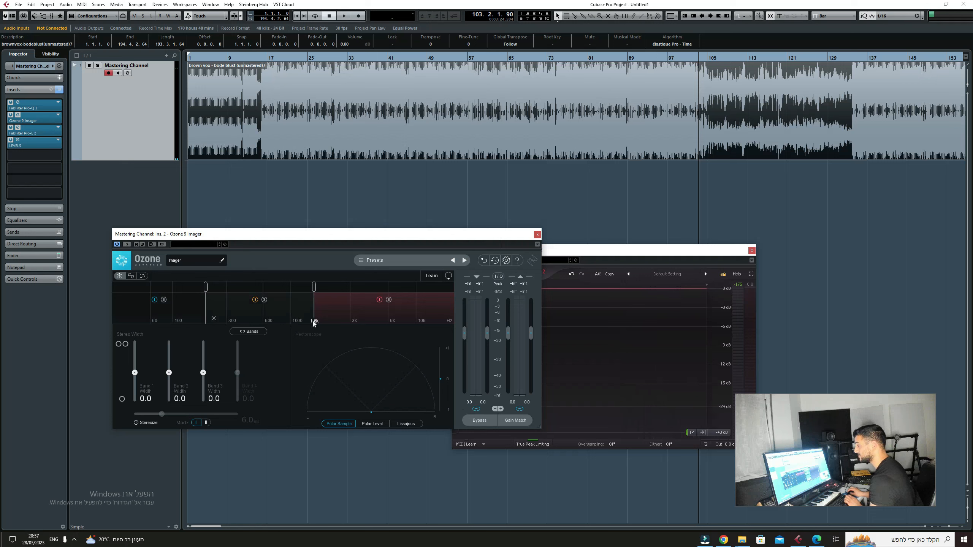
key("Return")
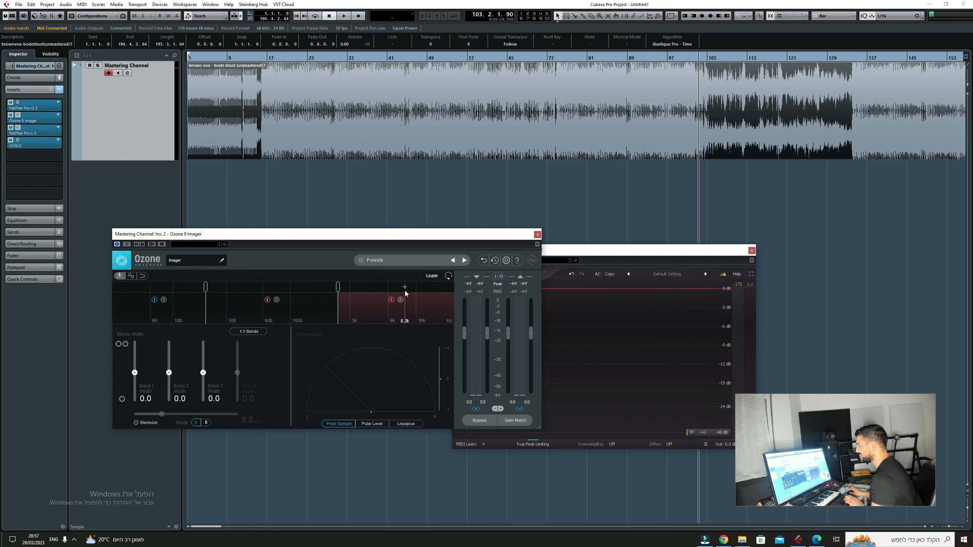
left_click(425, 290)
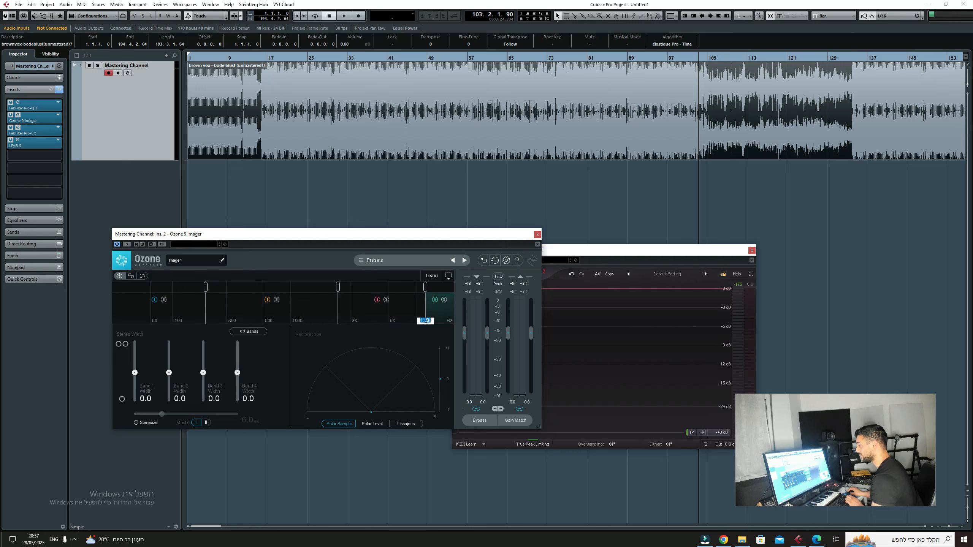
type("0")
key("Return")
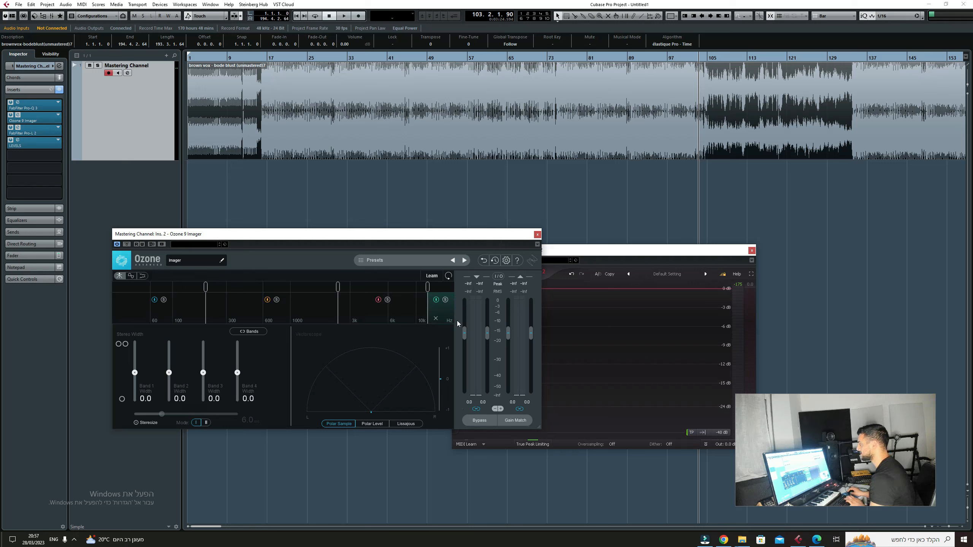
Step: Set the Imager's stereo widths to -95 for Band 1, -25 for Band 2, 25 for Band 3 and 38 for Band 4
double_click(144, 399)
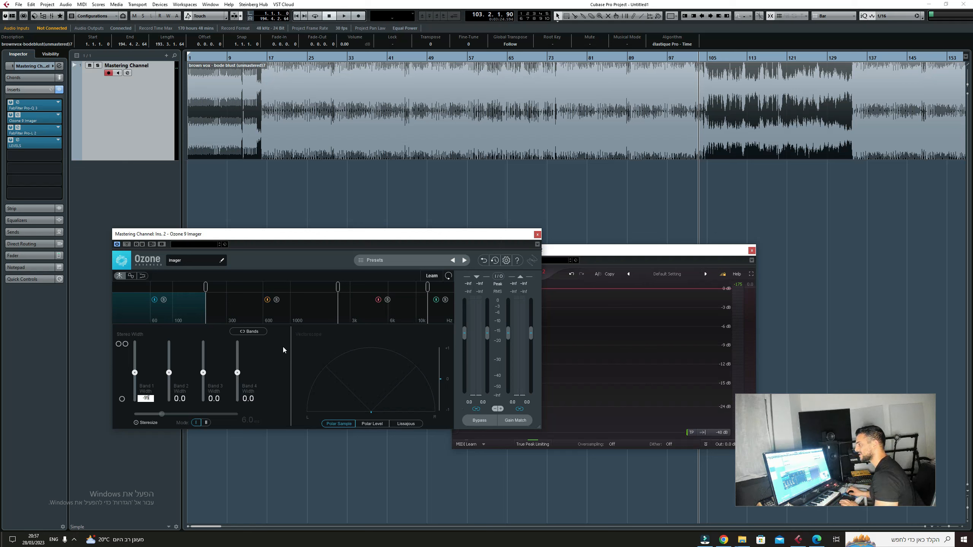
double_click(186, 398)
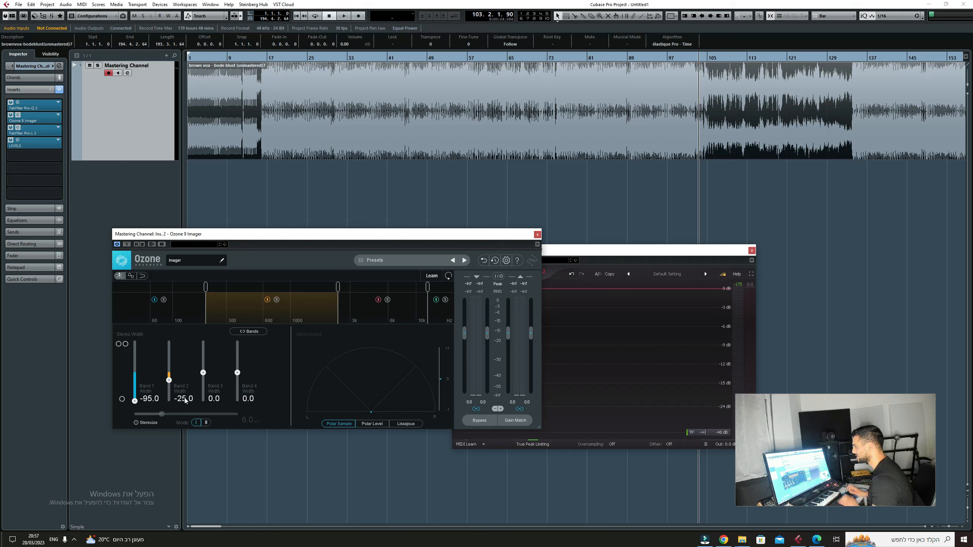
double_click(214, 399)
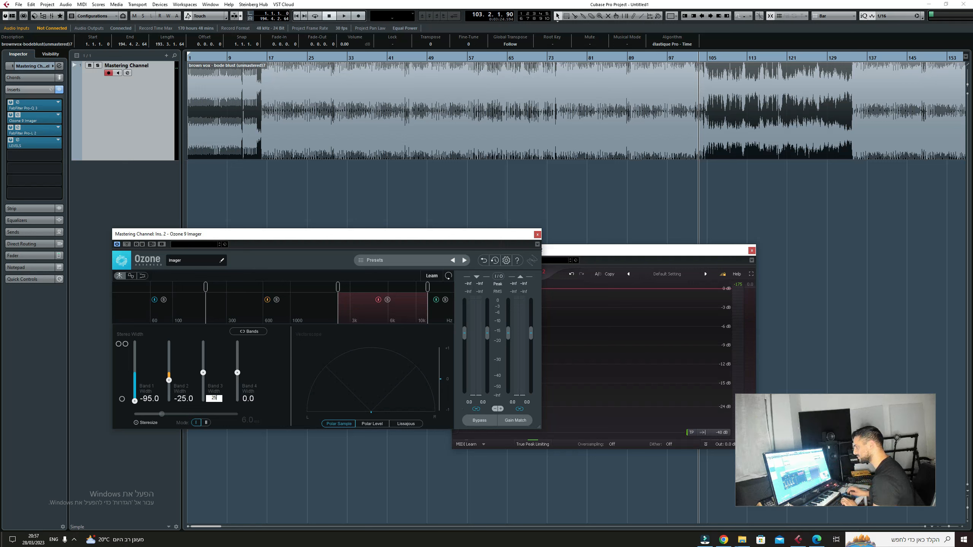
double_click(253, 399)
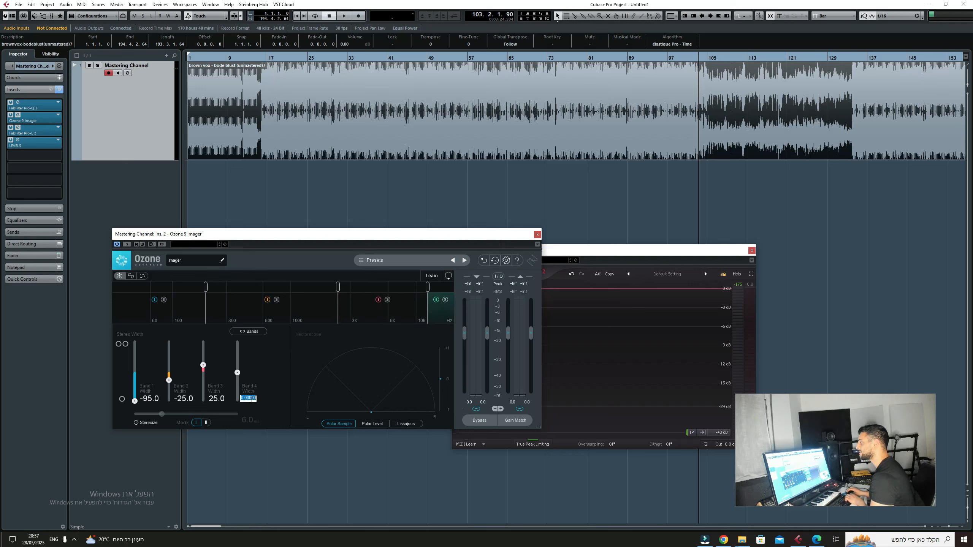
Step: Audition the stereo imaging at several points in the quieter section from bar 105 and through the return of the loud section
key("space")
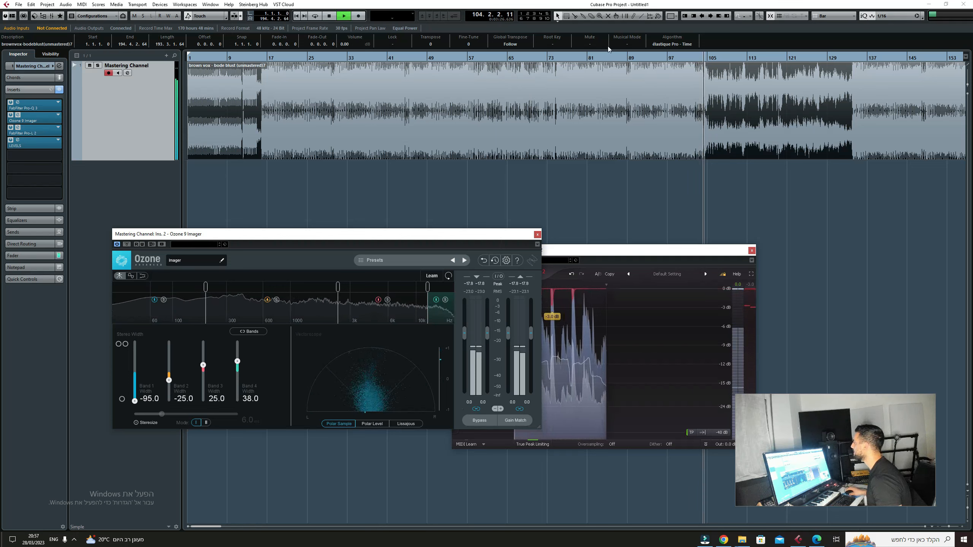
left_click(728, 58)
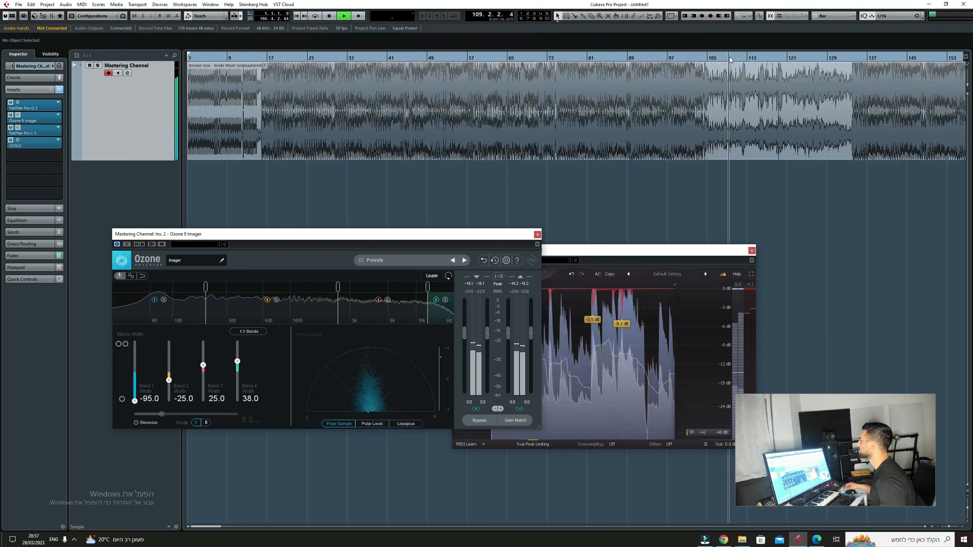
key("h")
key("h")
key("h")
key("h")
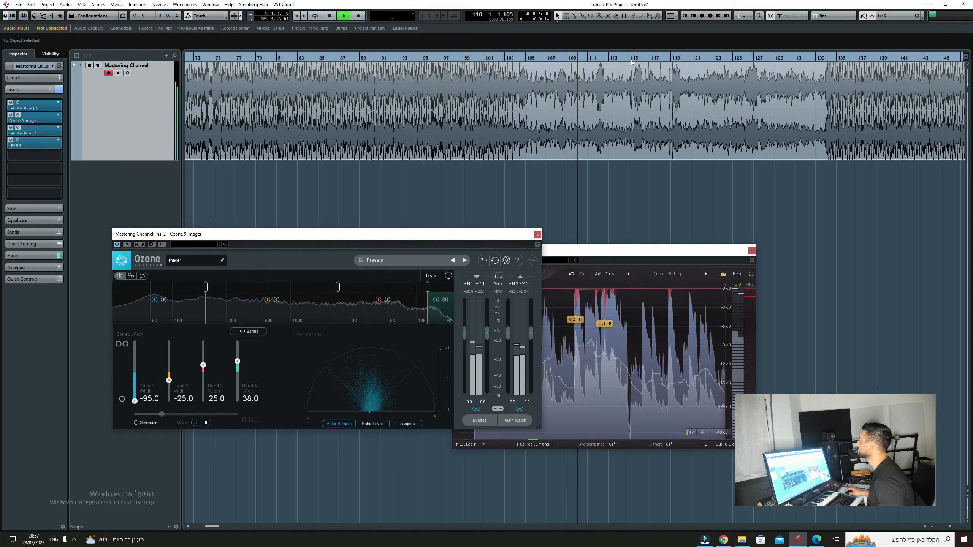
left_click(680, 58)
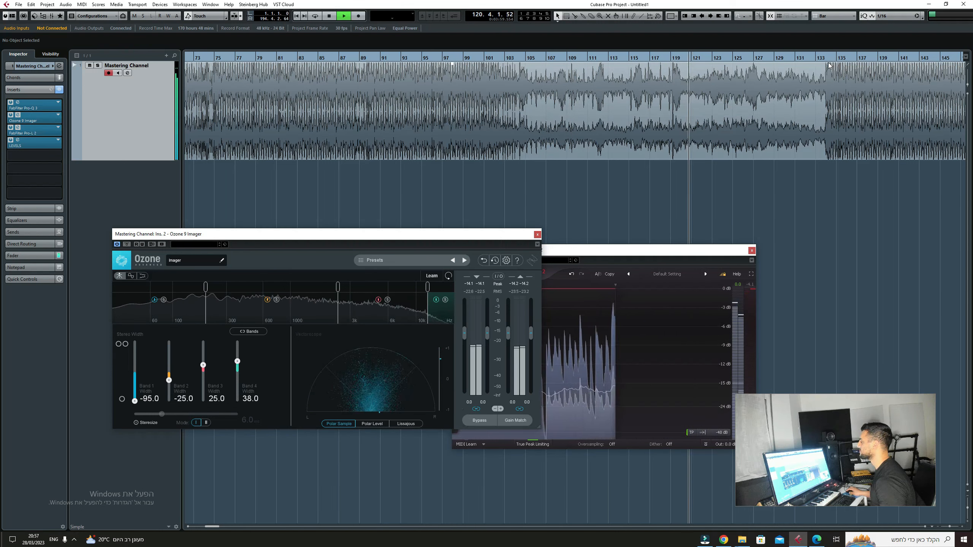
left_click(806, 60)
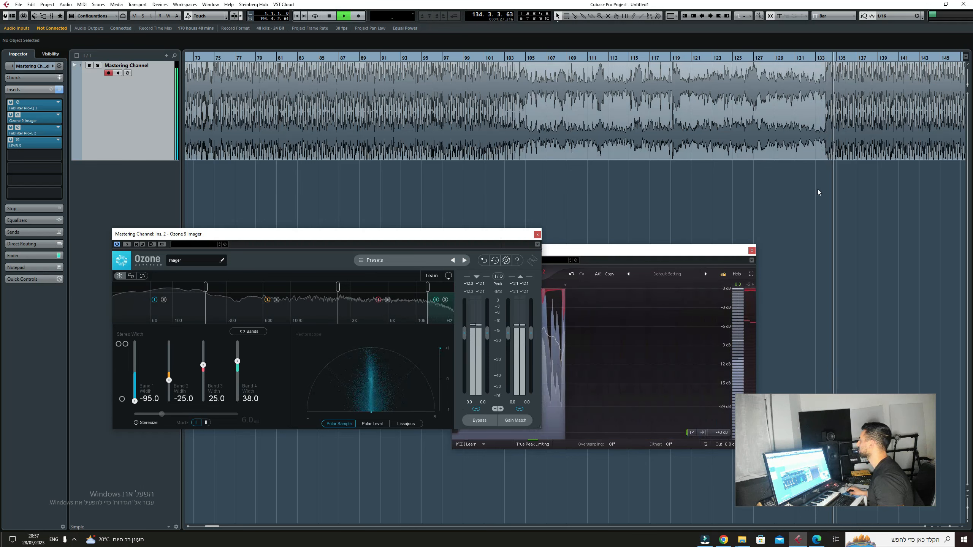
key("g")
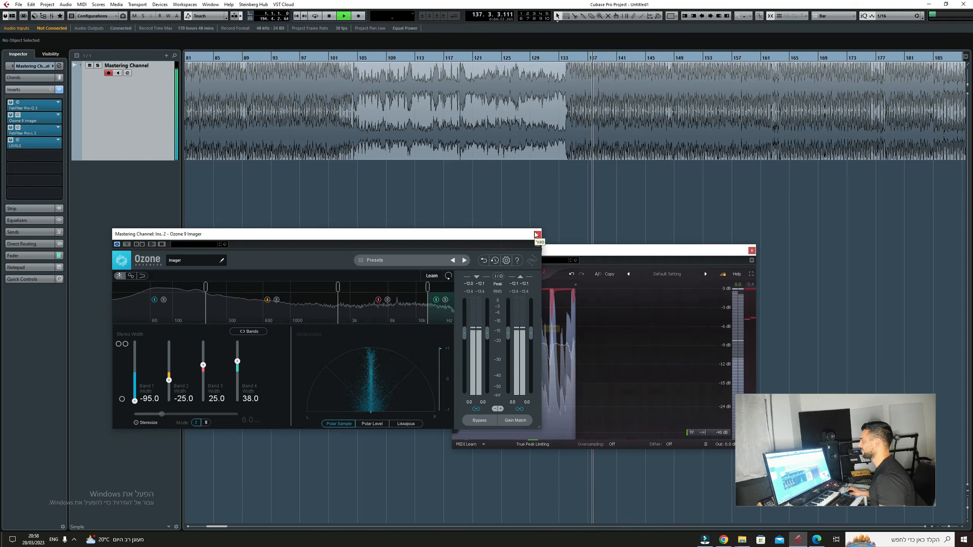
Step: Stop playback and close the limiter and Ozone 9 Imager windows
key("space")
left_click(752, 250)
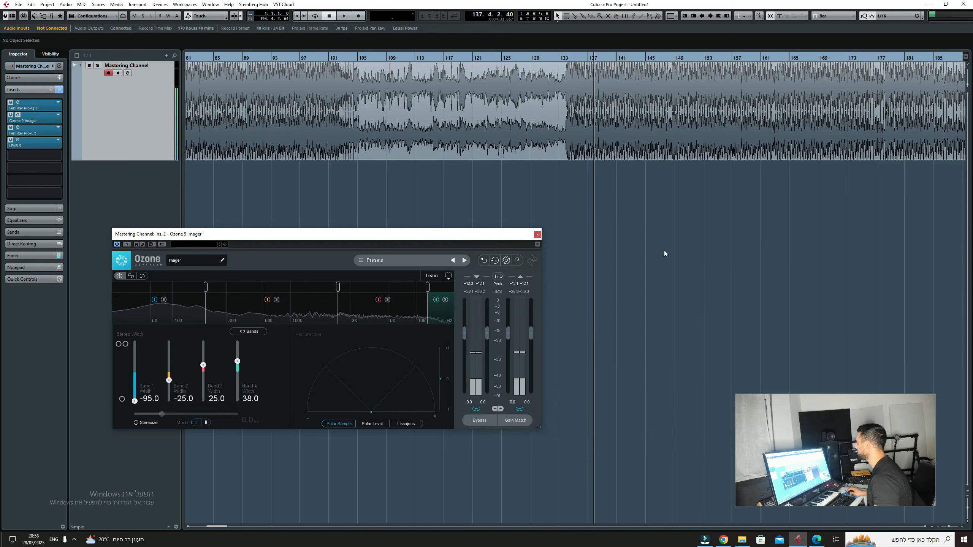
left_click(538, 234)
key("F3")
key("F3")
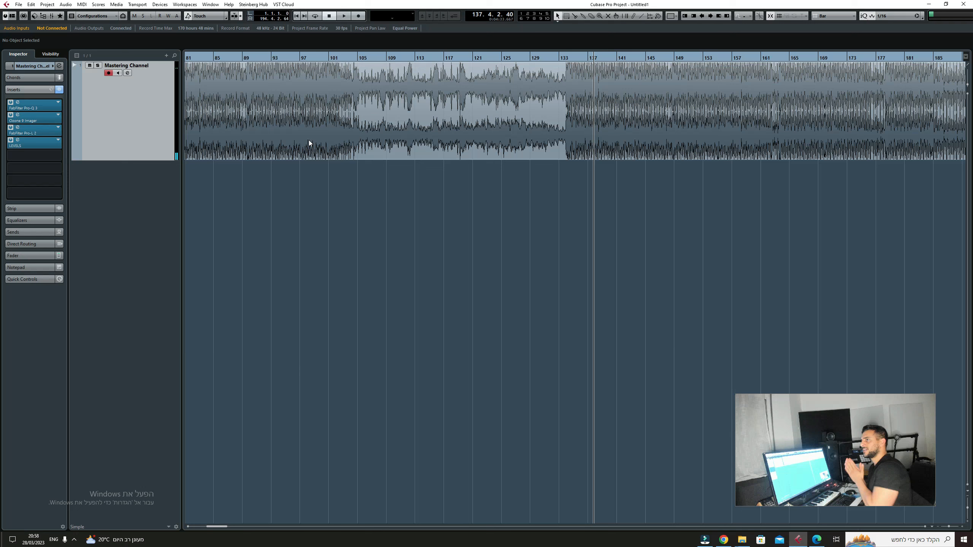